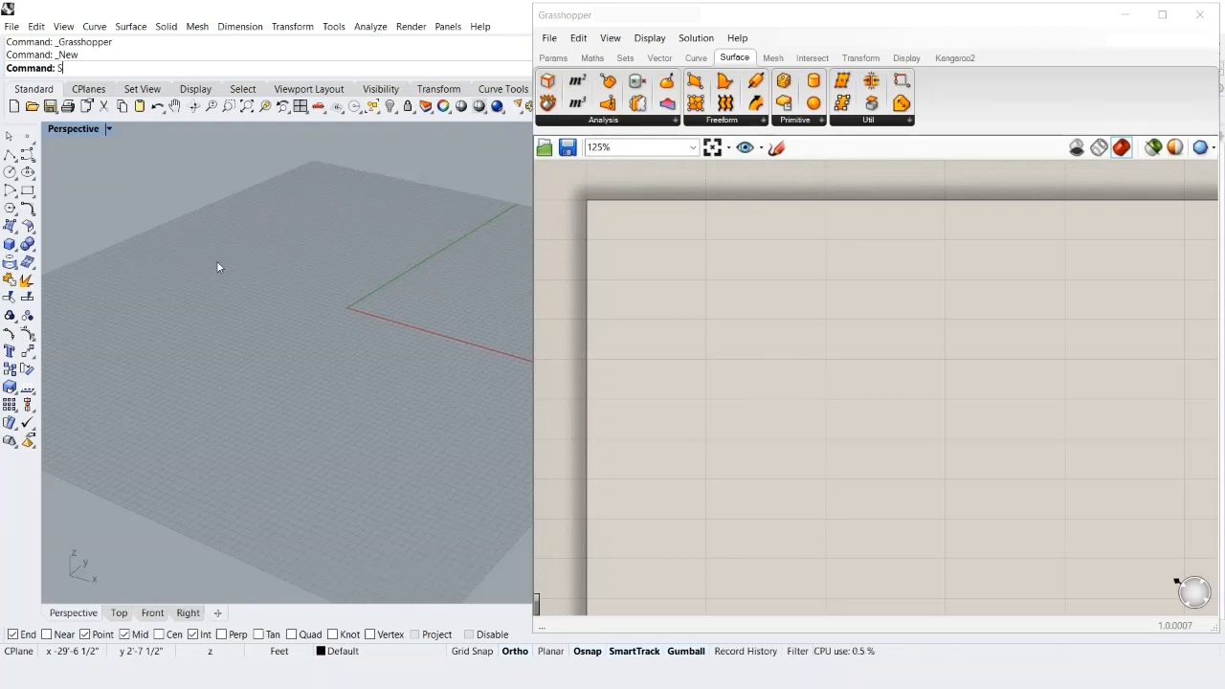
- Create a sphere on the grid with the Sp command and switch the Perspective viewport to Shaded
type("phere")
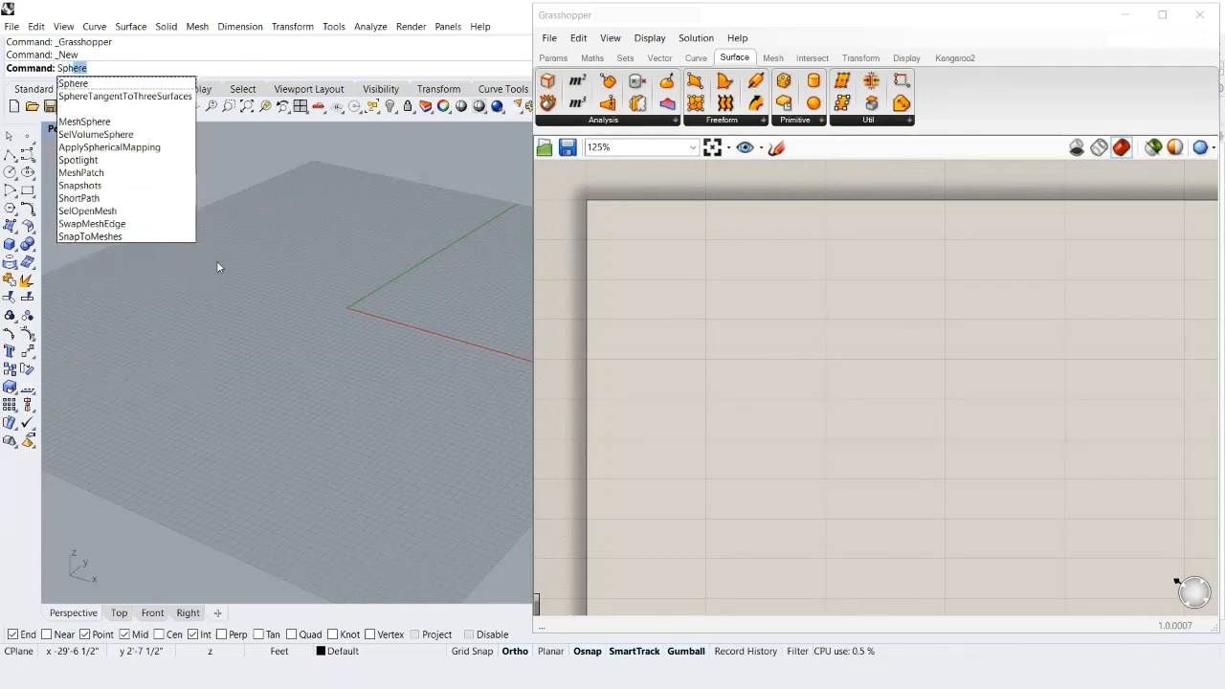
key("Return")
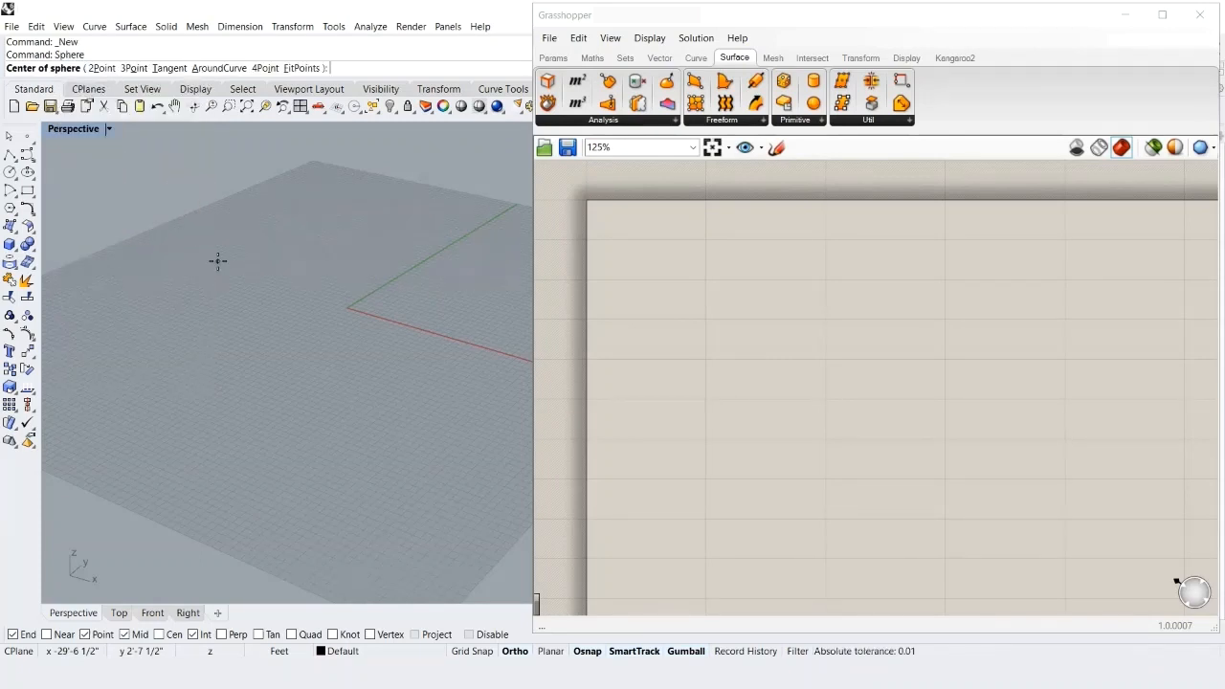
left_click(302, 326)
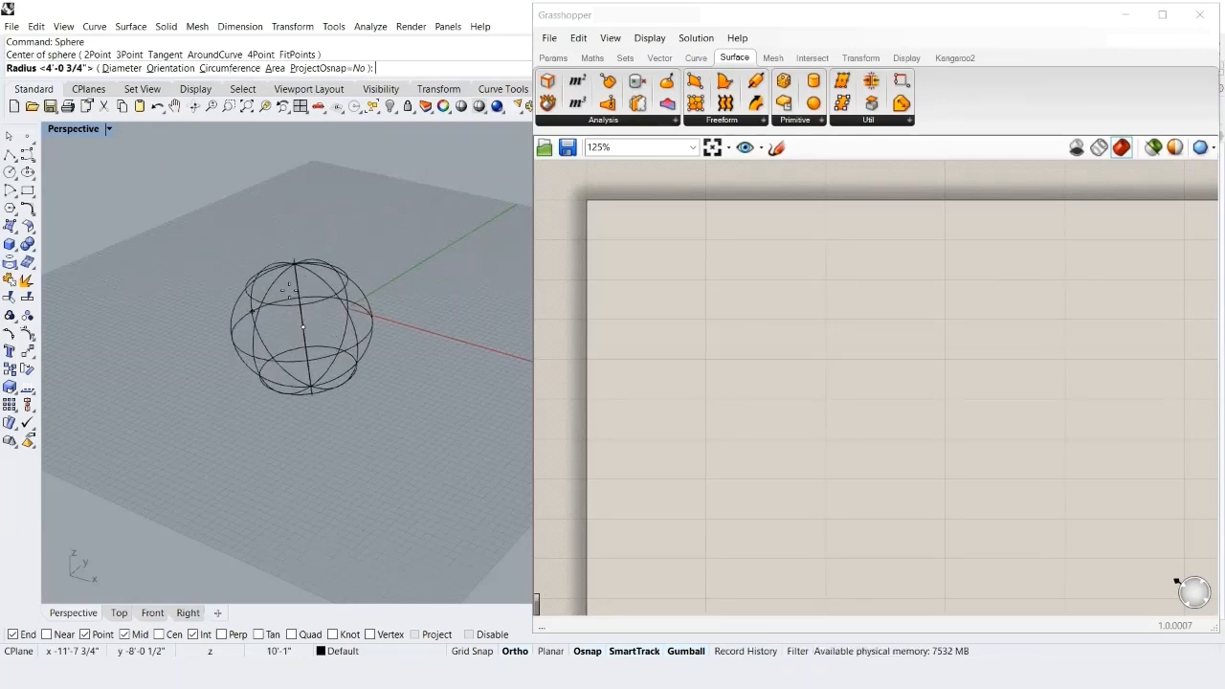
left_click(288, 290)
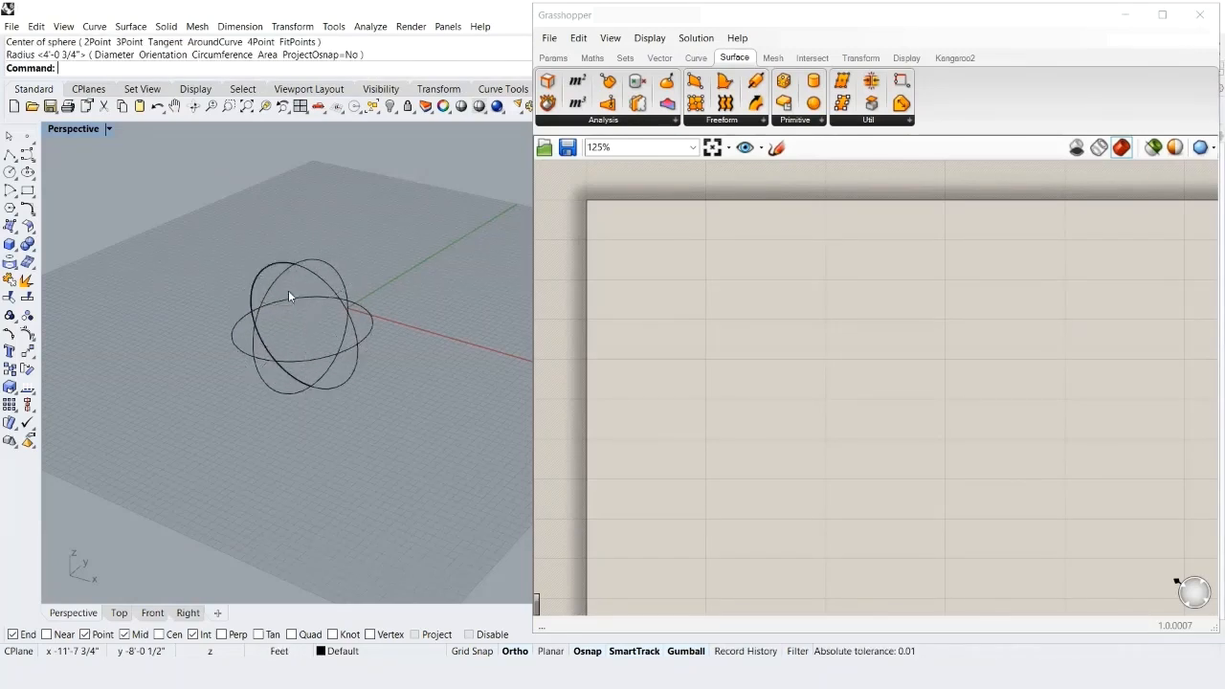
left_click(110, 129)
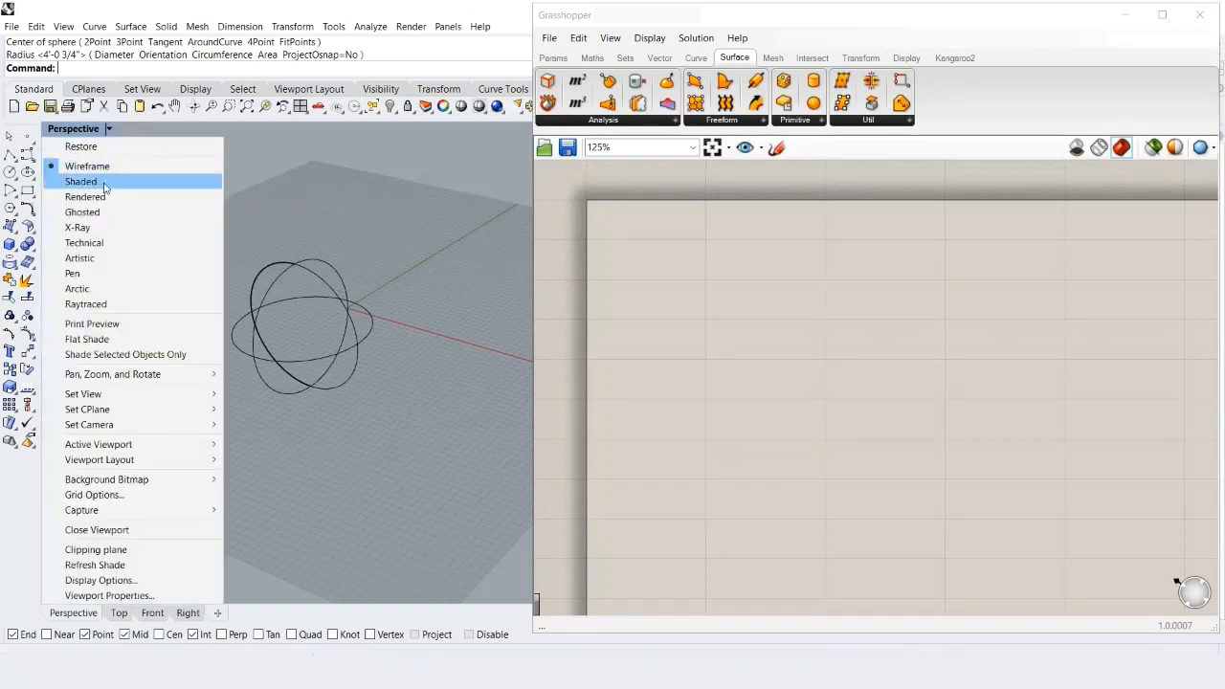
left_click(105, 182)
- Drag the sphere with the gumball toward the back-left of the grid
left_click(326, 350)
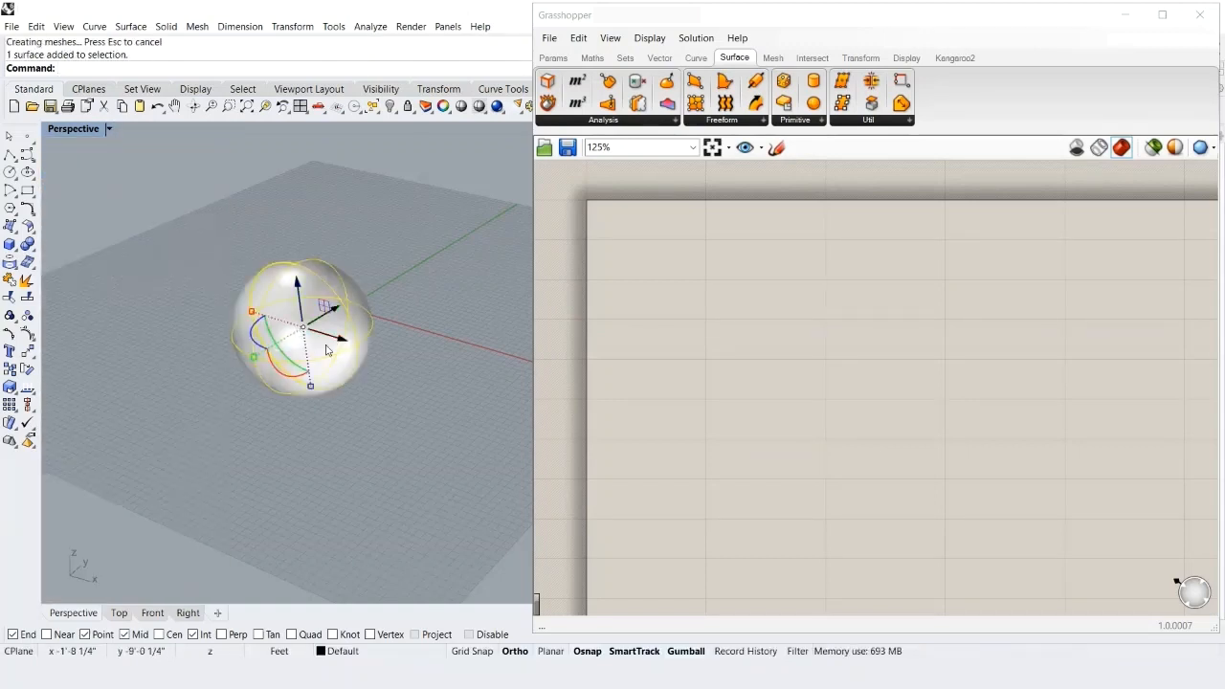
left_click_drag(326, 350, 185, 254)
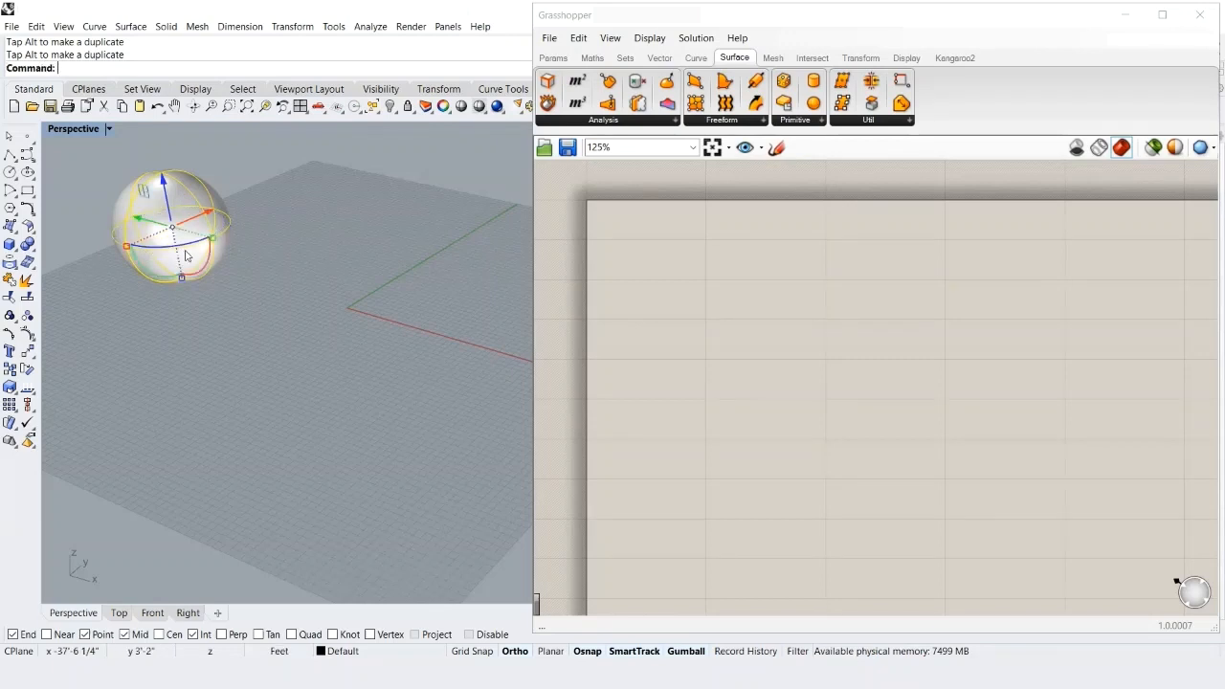
left_click(137, 304)
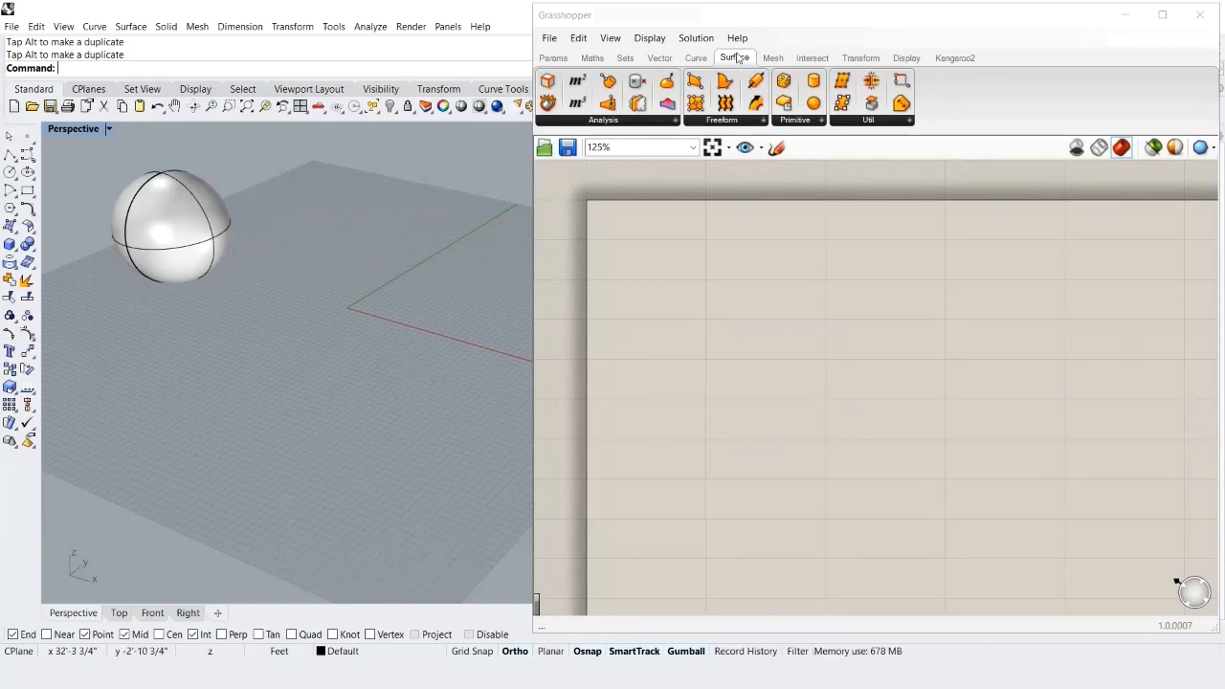
- Place a Sphere component from Surface > Primitive, previewing a default sphere at the Rhino origin
left_click(806, 123)
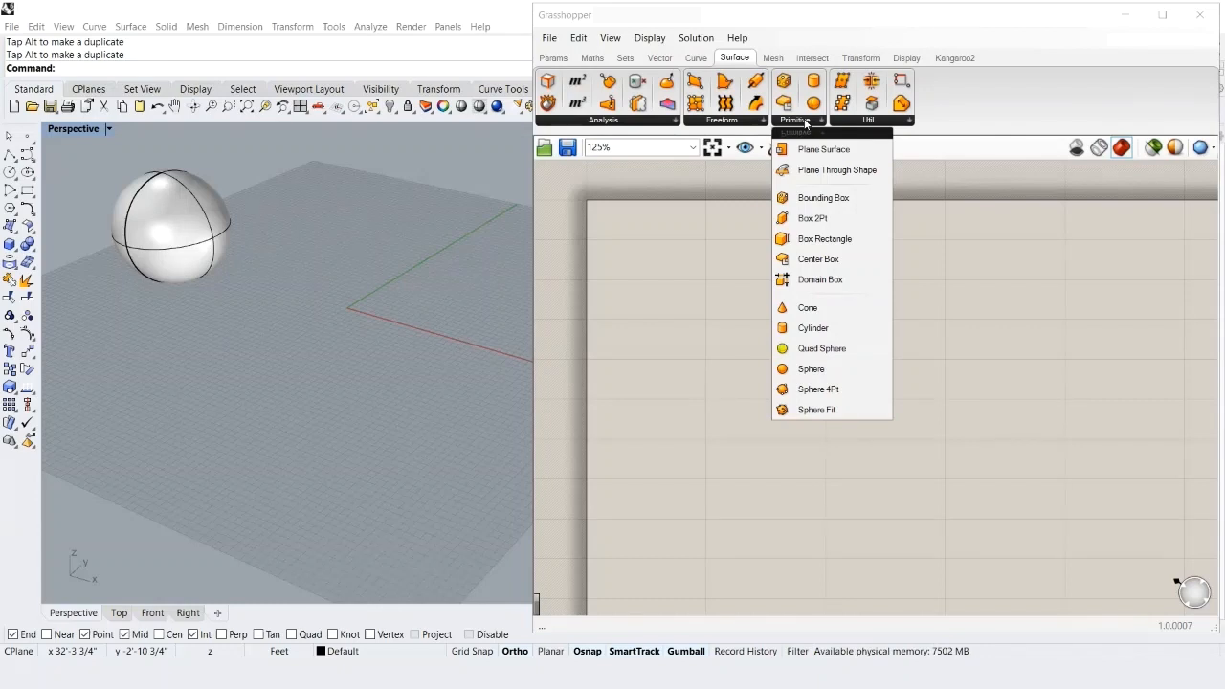
left_click(800, 371)
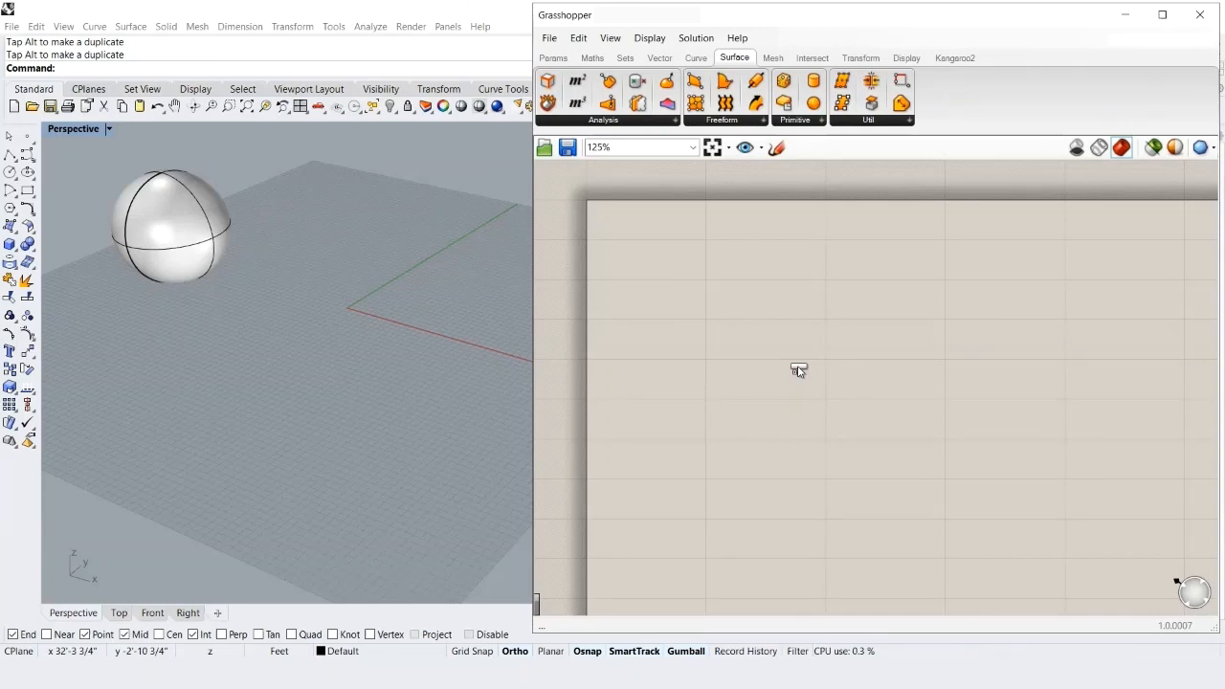
left_click(798, 370)
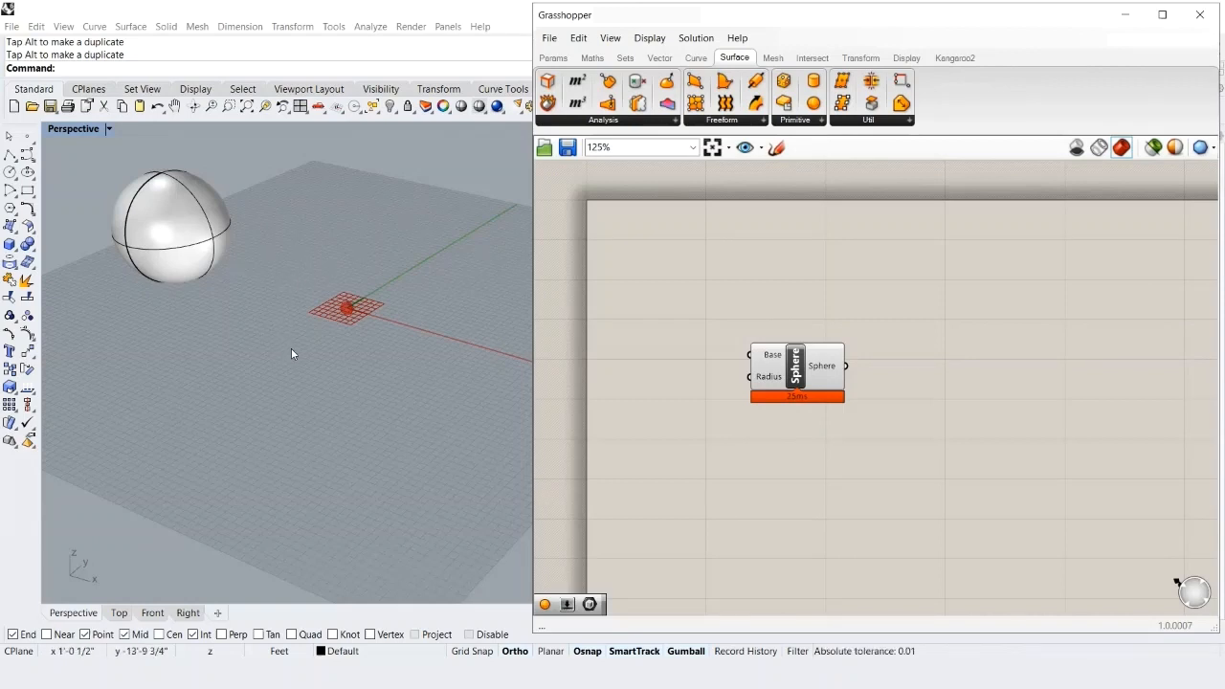
scroll(319, 329, "up", 3)
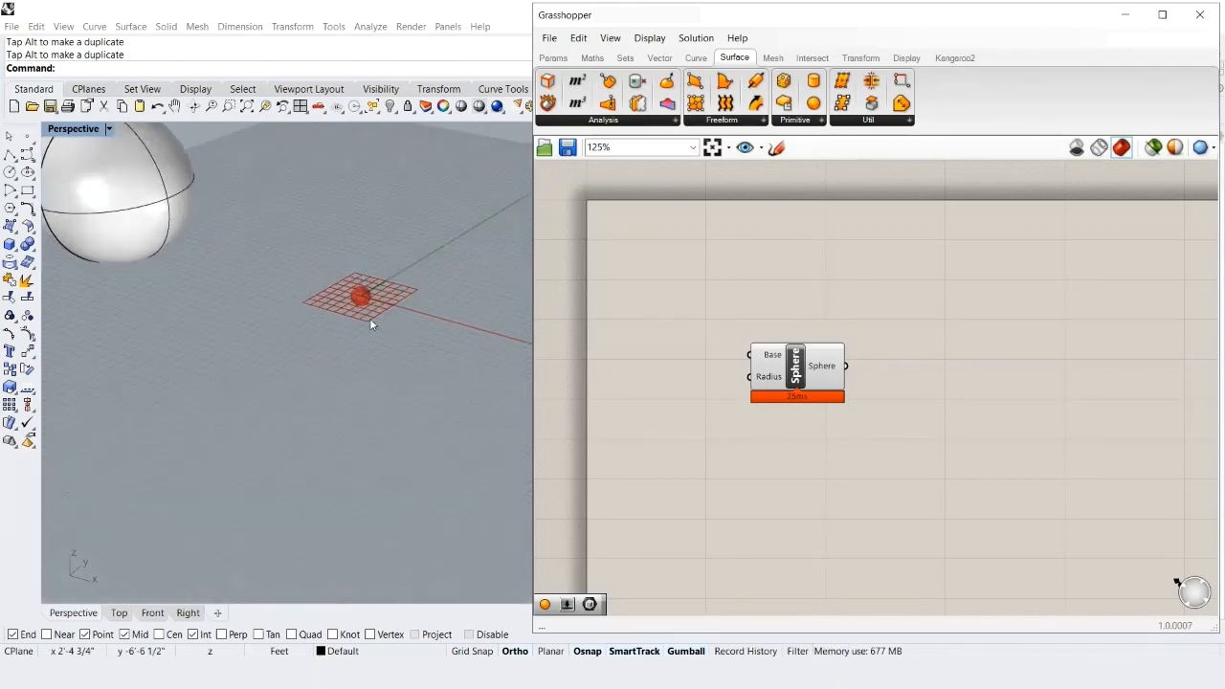
right_click_drag(454, 272, 320, 336)
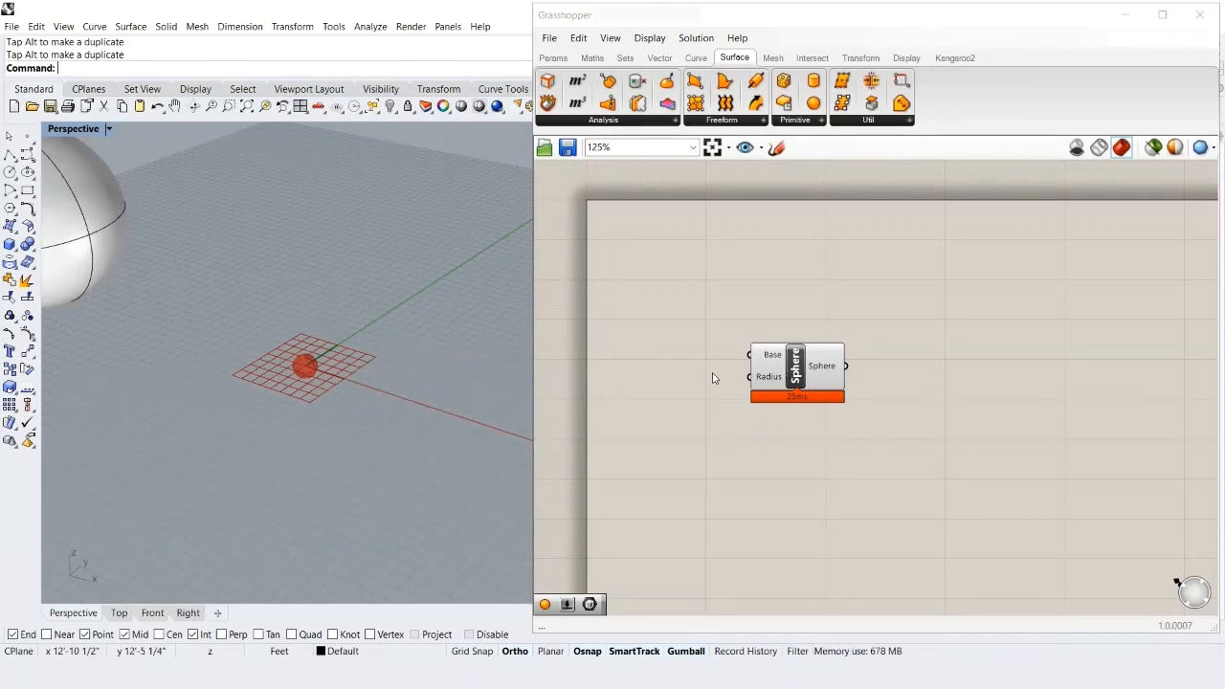
right_click(794, 369)
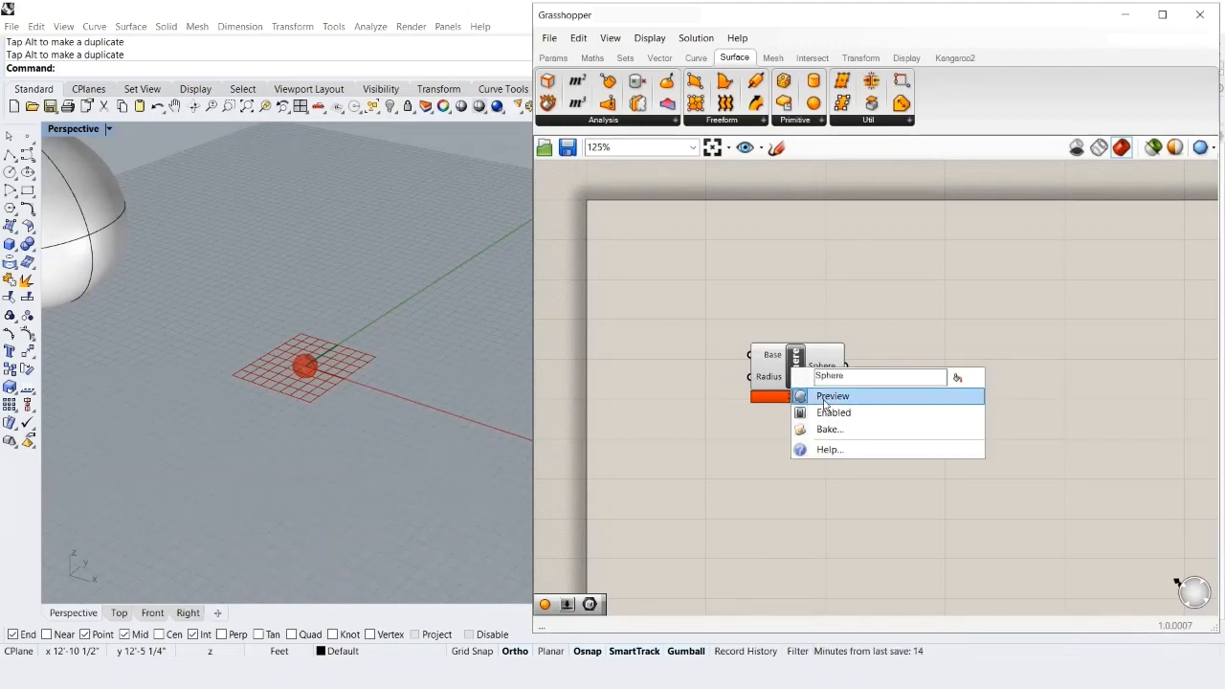
left_click(825, 397)
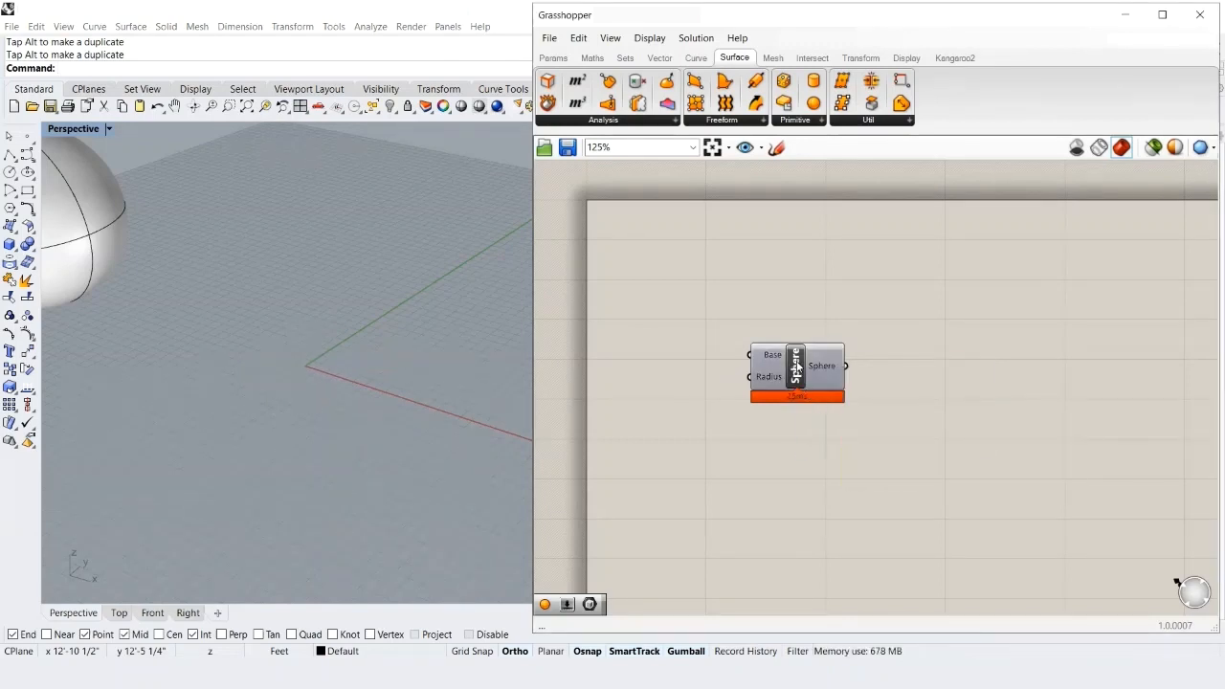
right_click(796, 367)
left_click(820, 391)
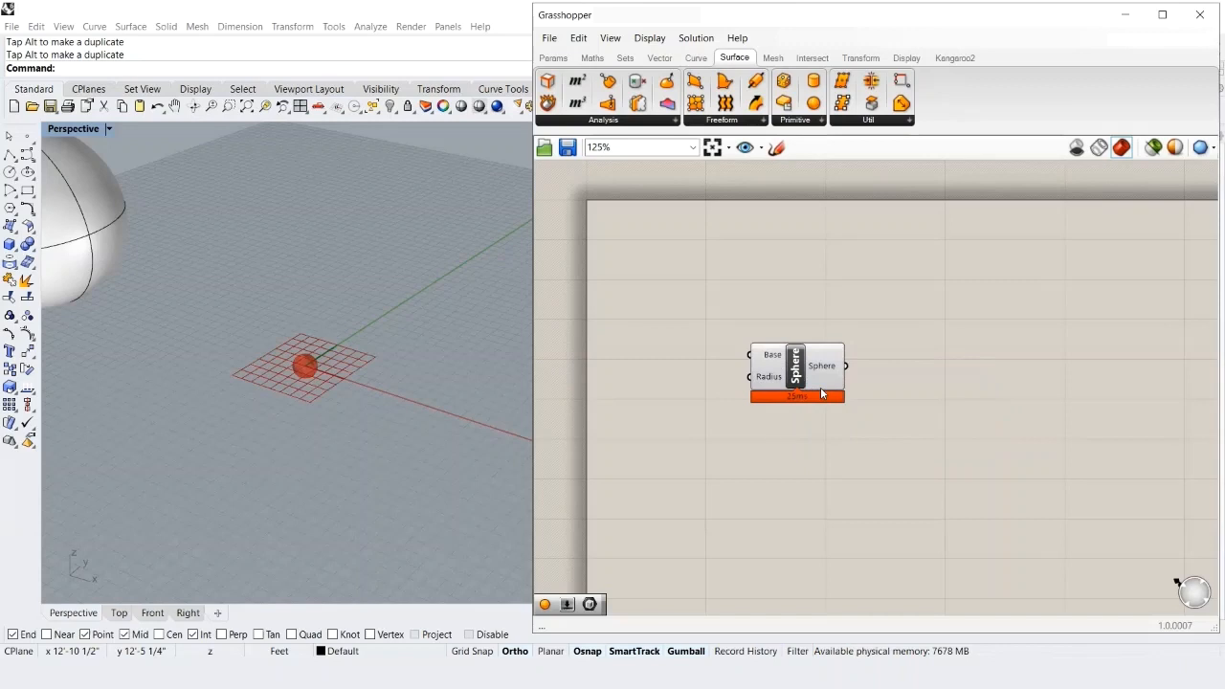
left_click(795, 367)
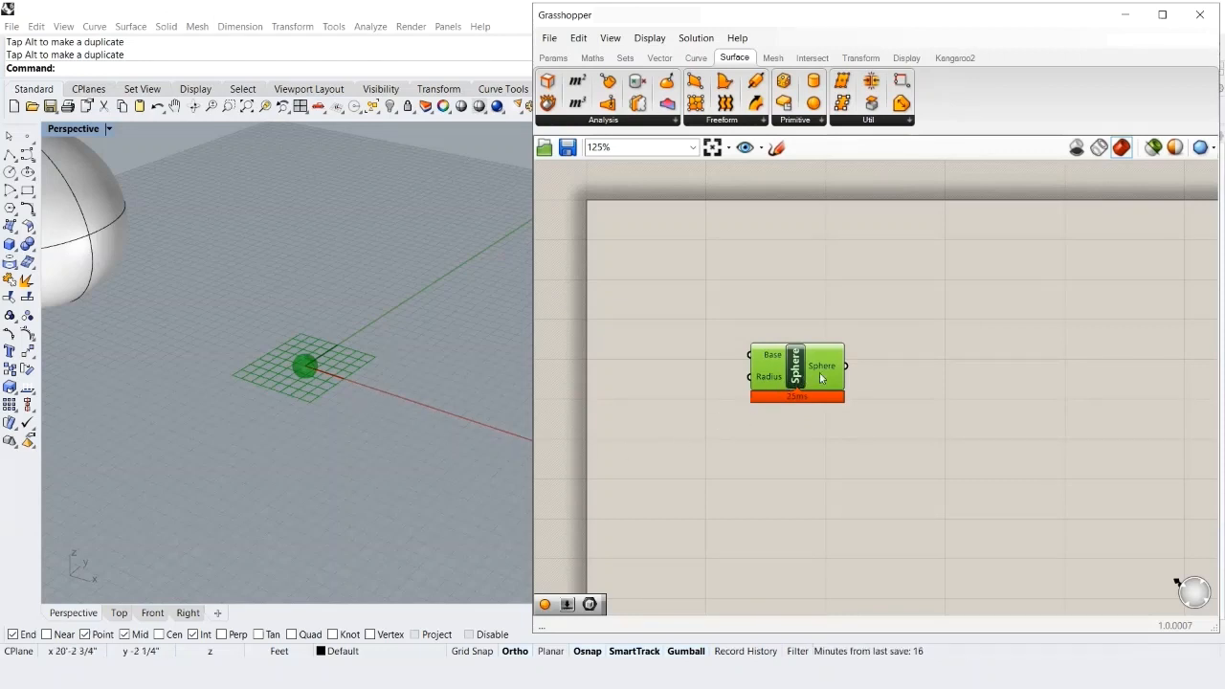
left_click(871, 388)
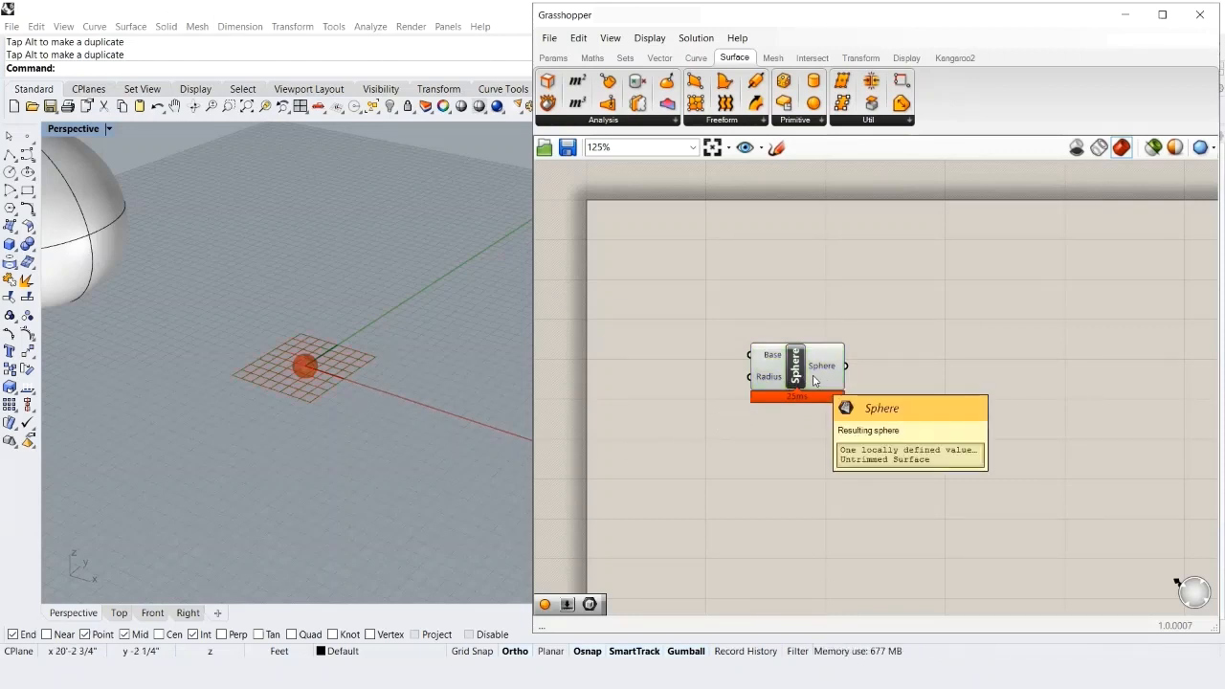
left_click(832, 383)
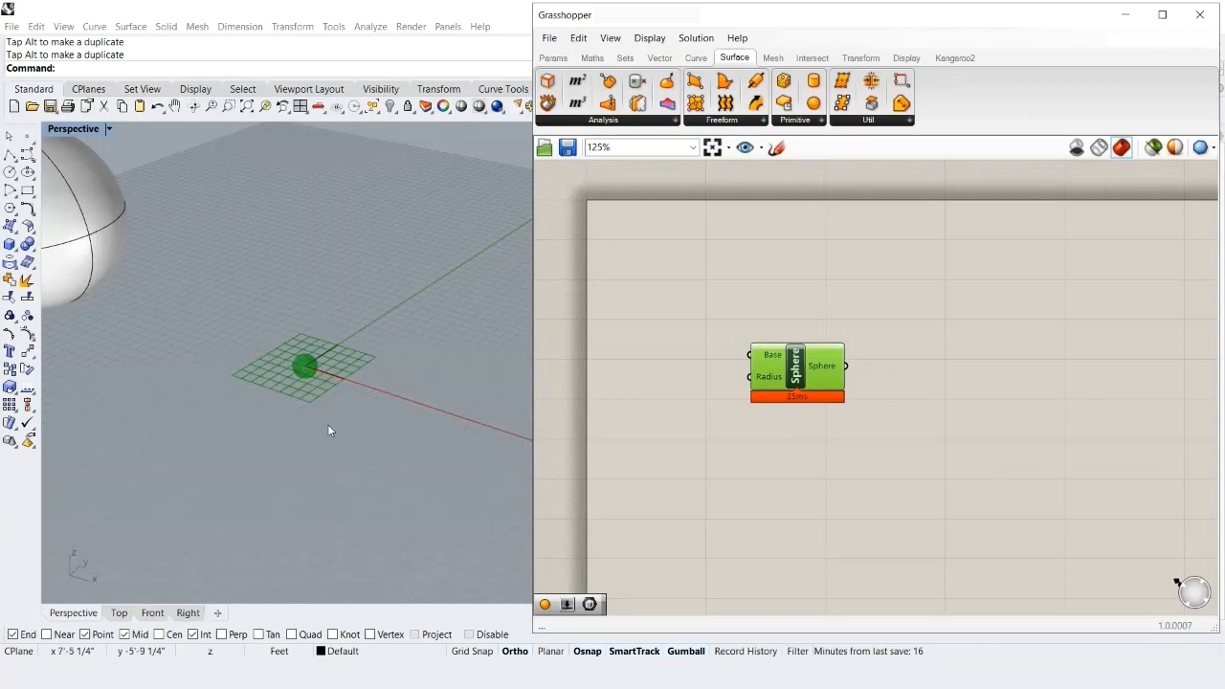
left_click(232, 395)
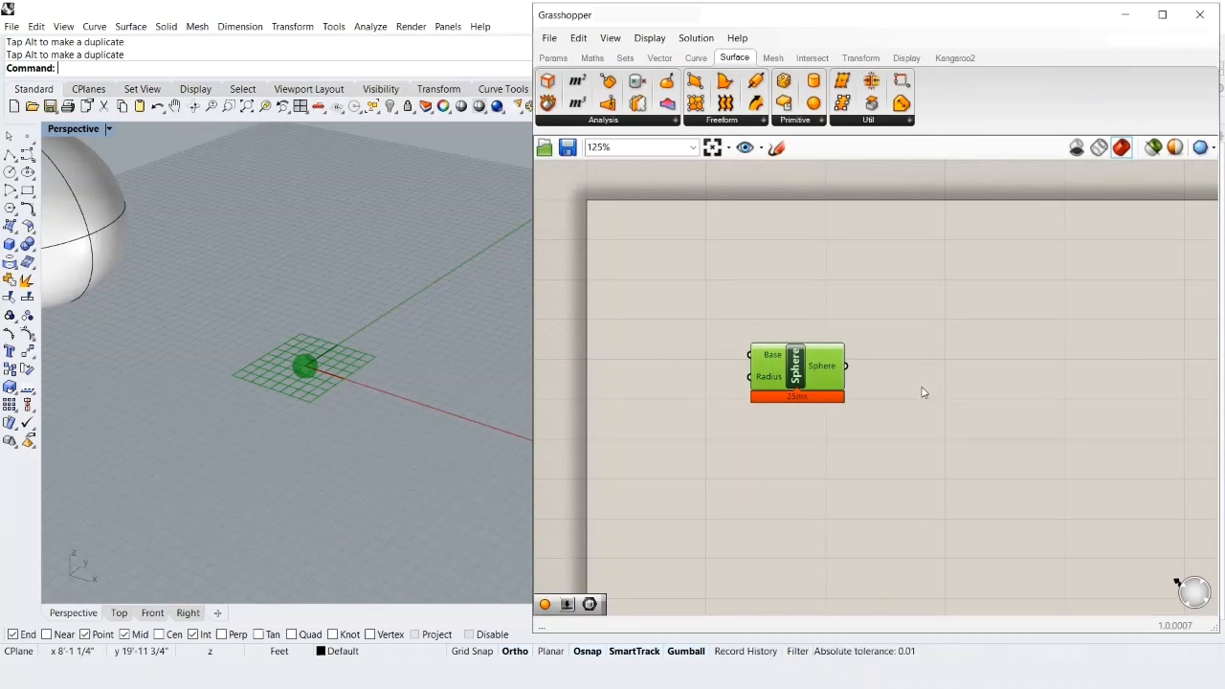
- Delete the old Sphere component and add a new one by searching 'sphere'
left_click_drag(924, 398, 702, 274)
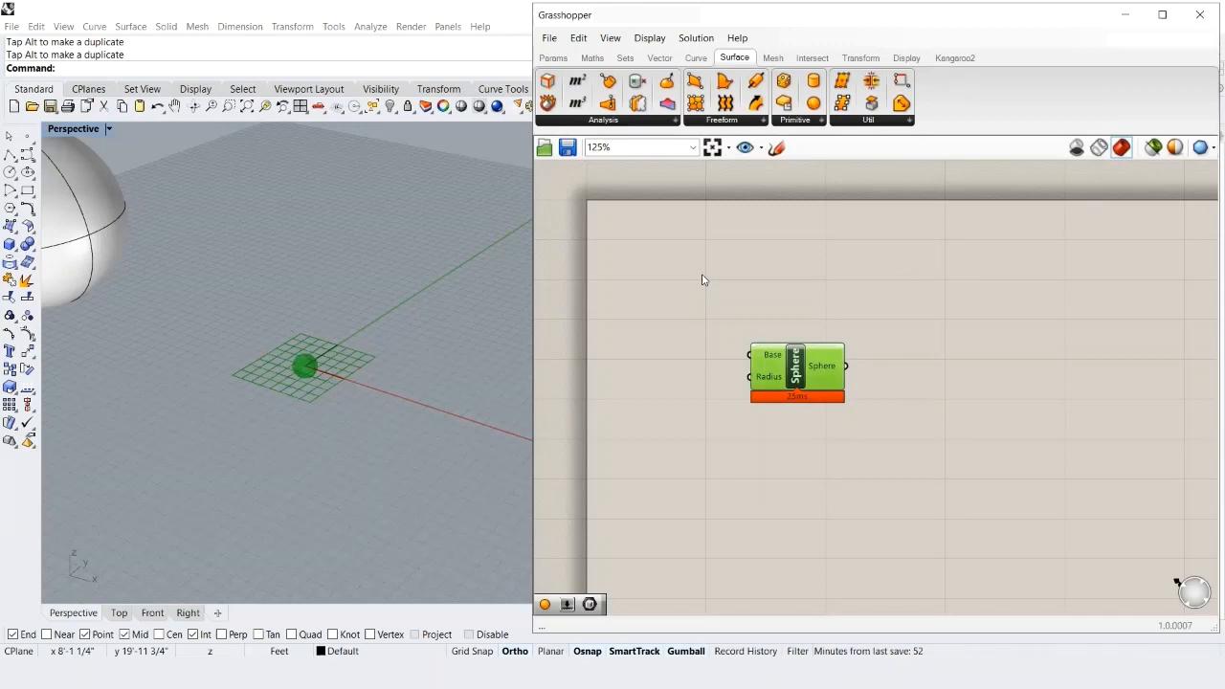
key("Delete")
double_click(748, 310)
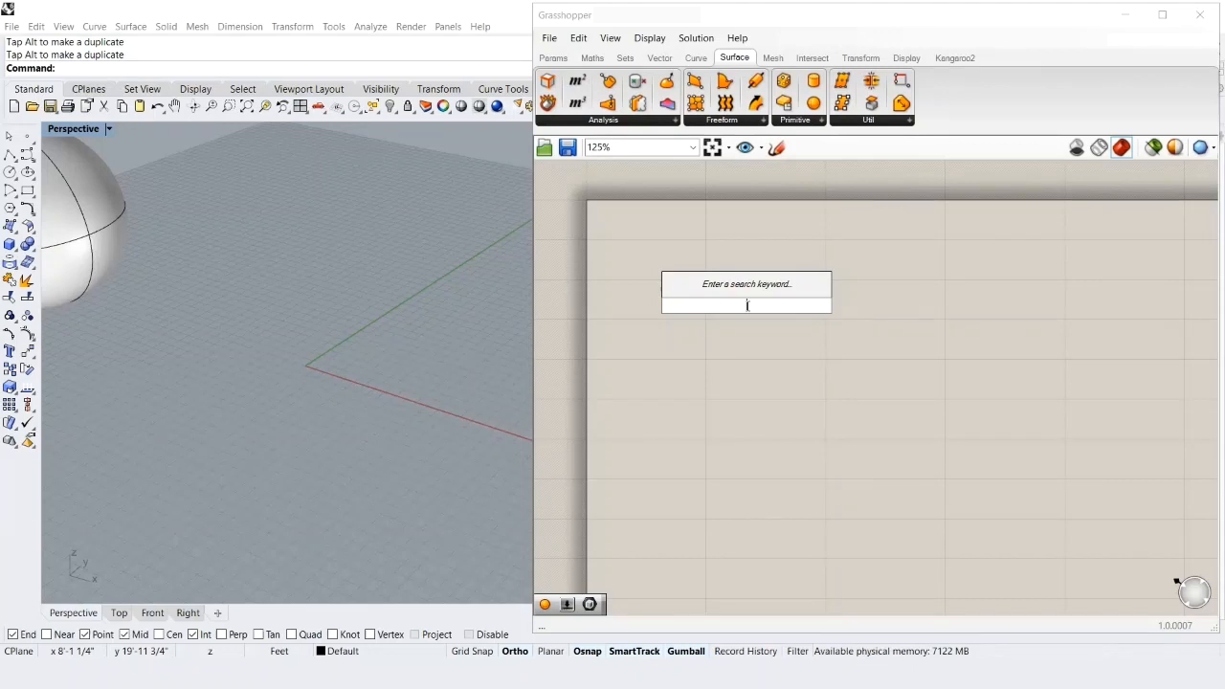
type("sphere")
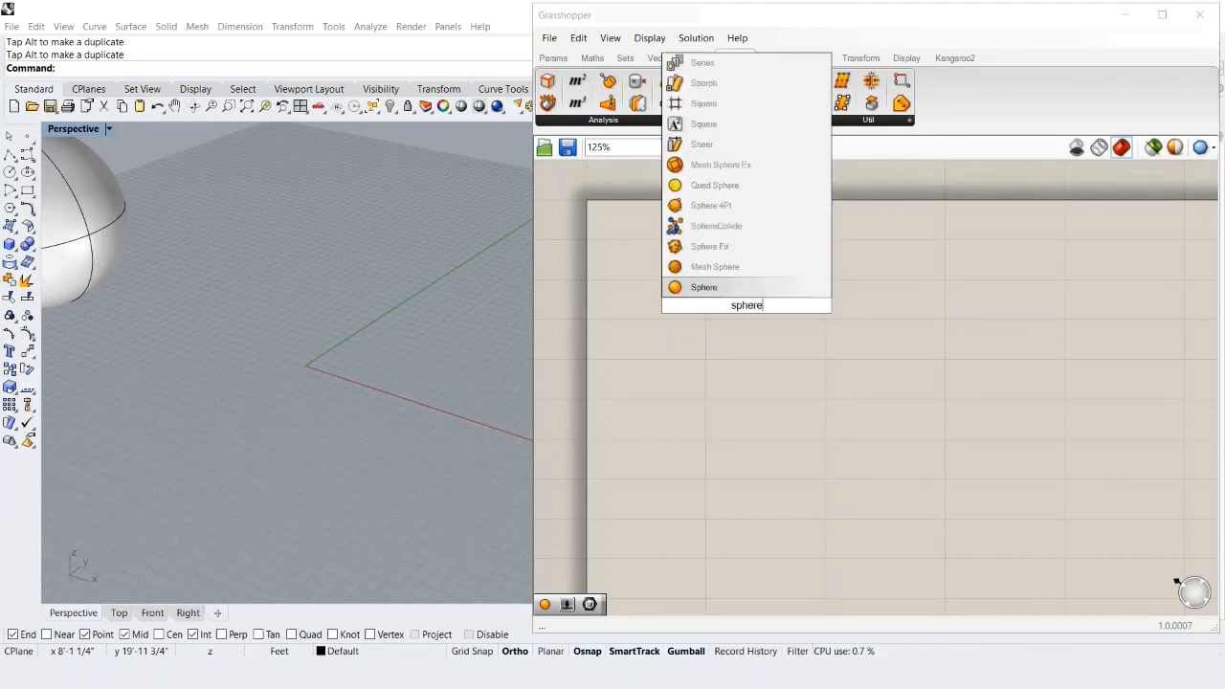
key("Return")
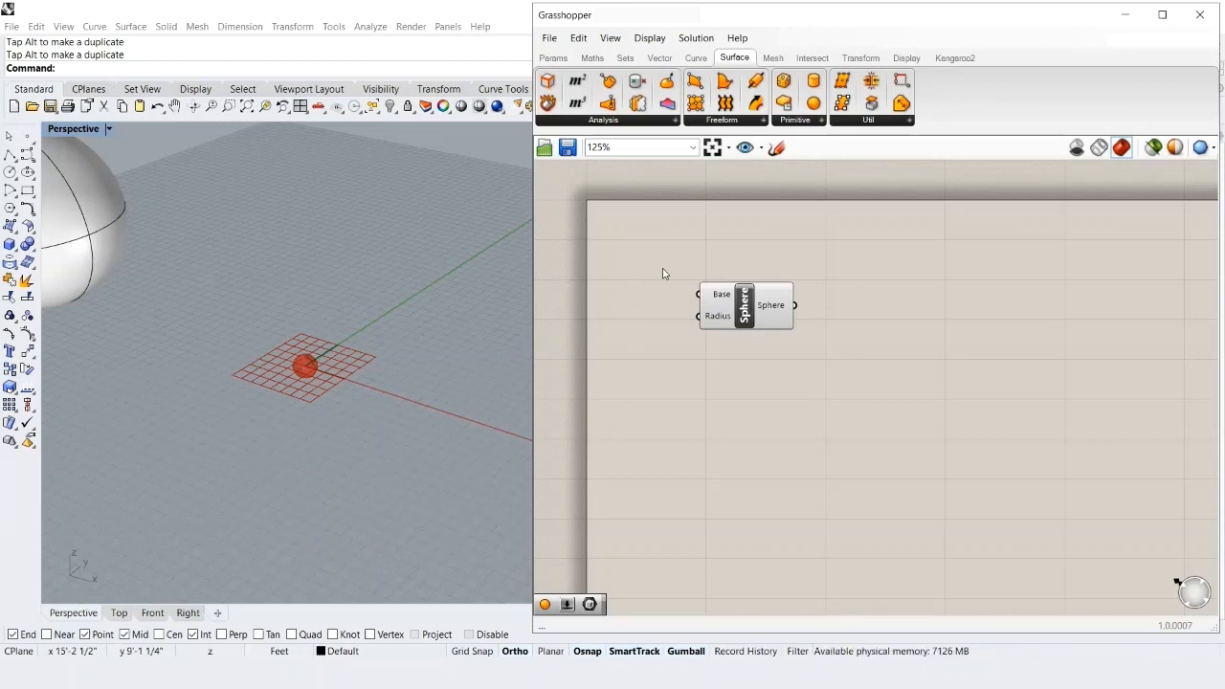
scroll(686, 262, "up", 3)
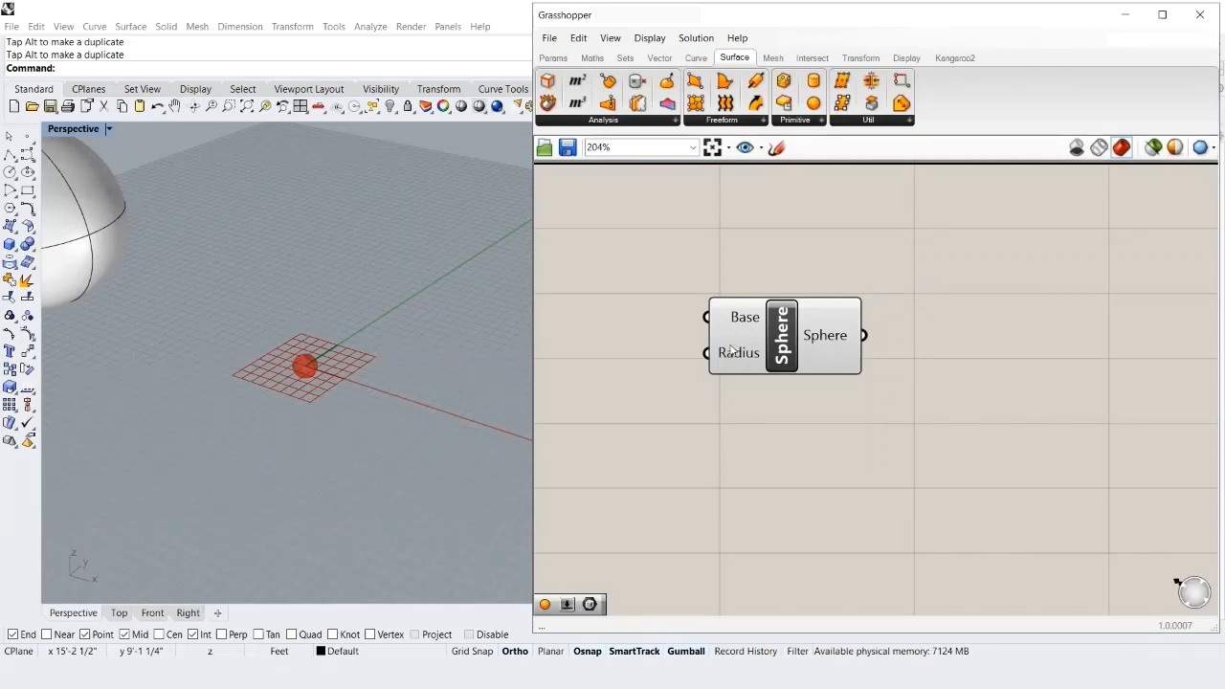
mouse_move(831, 341)
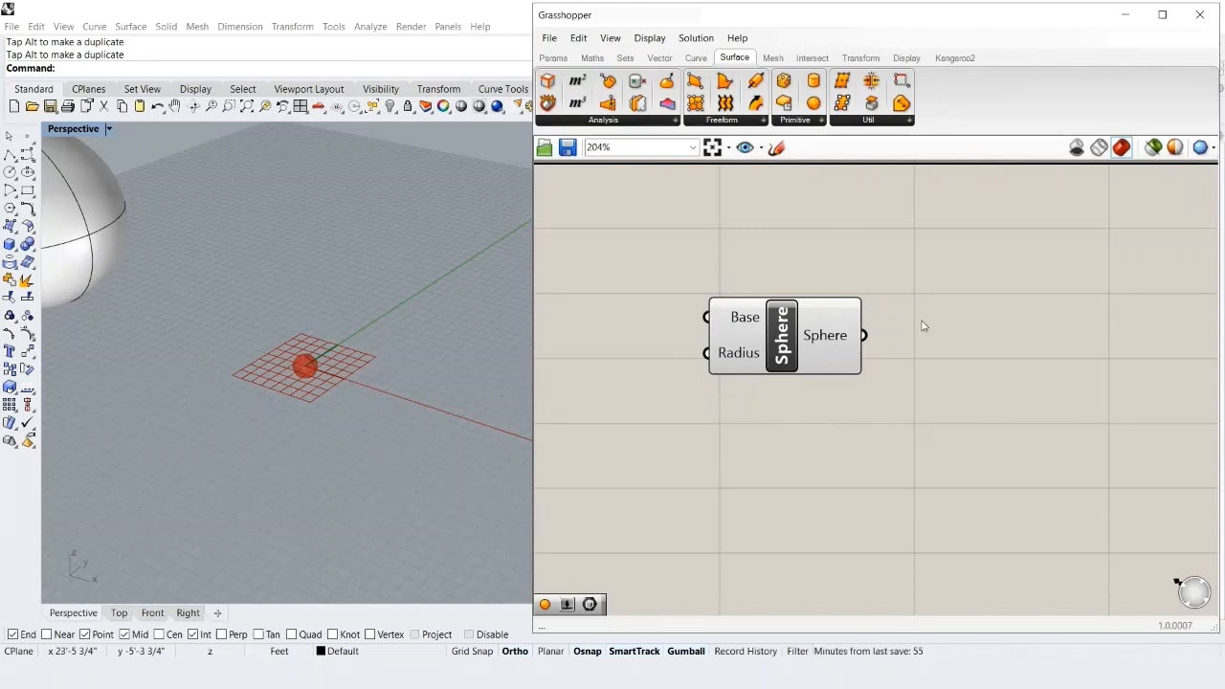
left_click(651, 40)
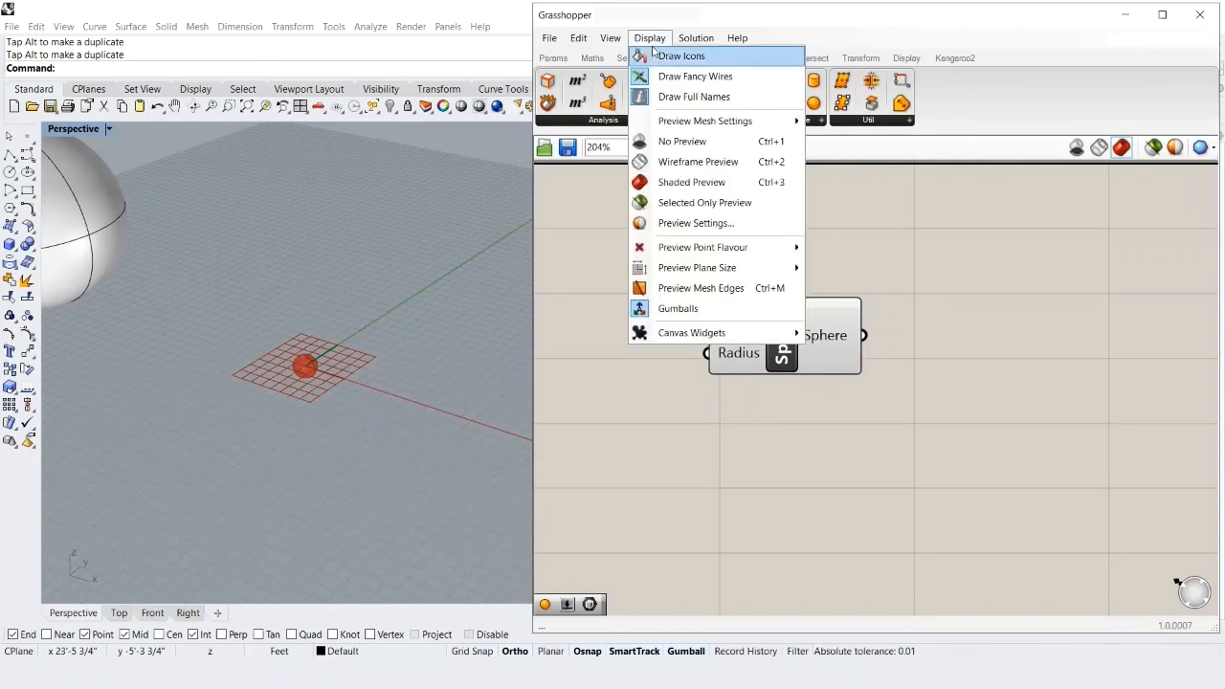
left_click(665, 57)
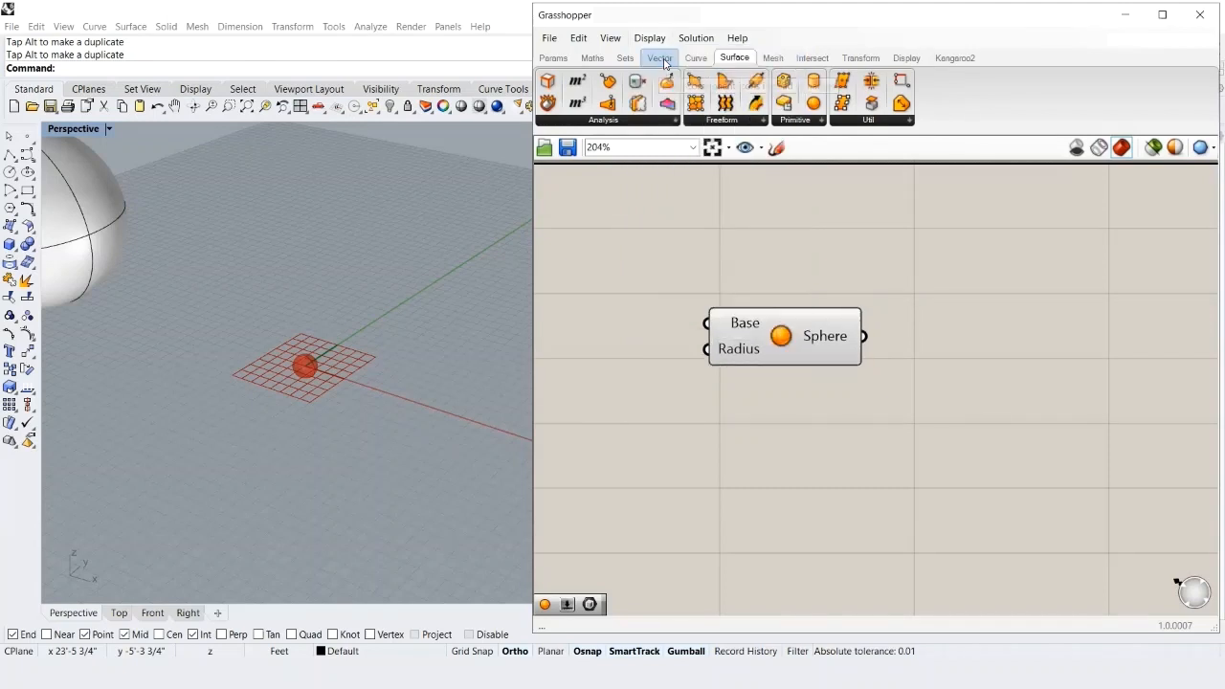
left_click(655, 38)
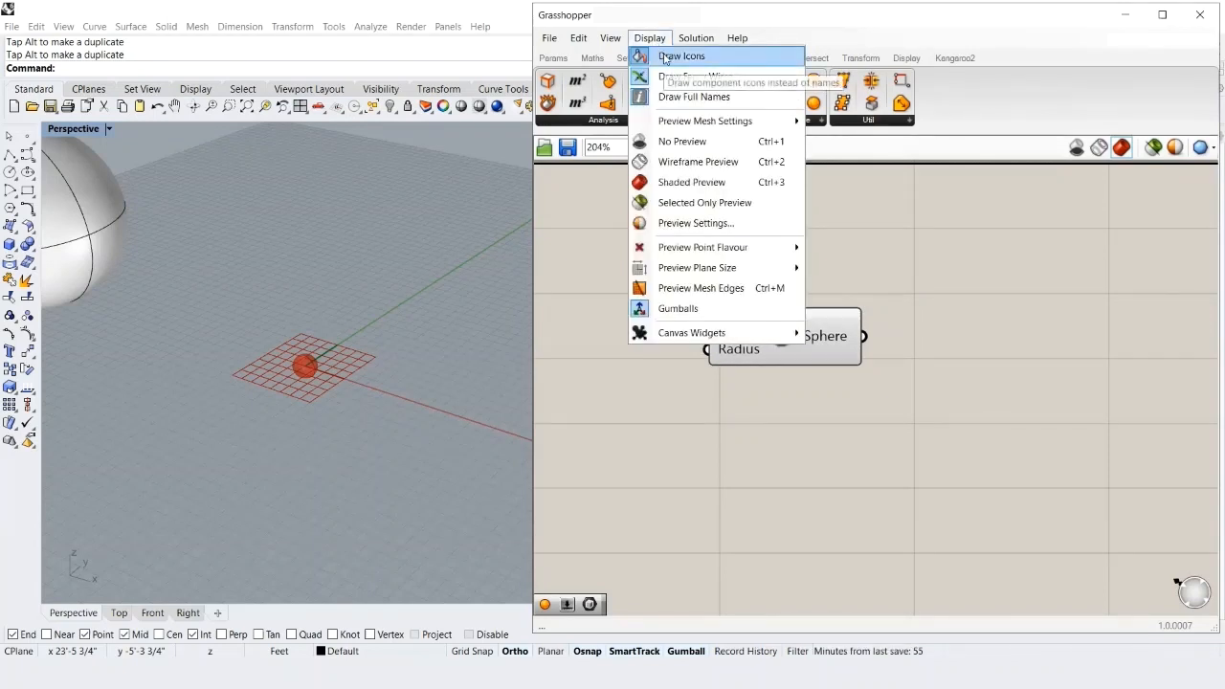
left_click(665, 57)
left_click(649, 38)
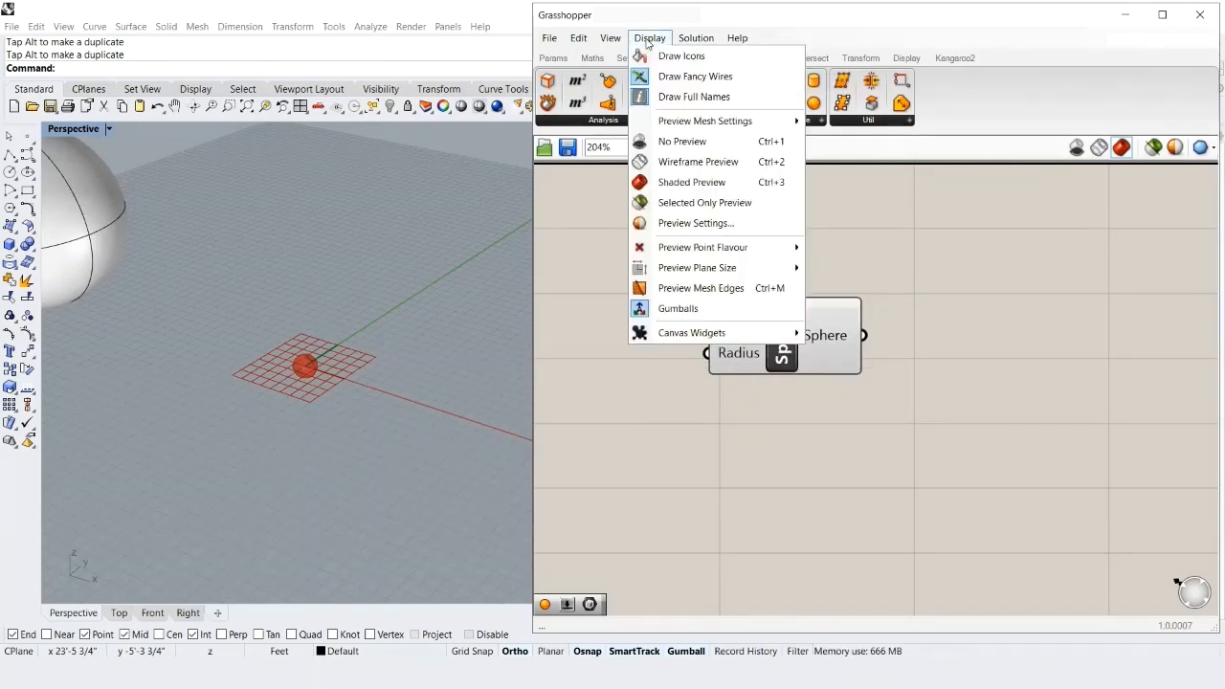
left_click(675, 96)
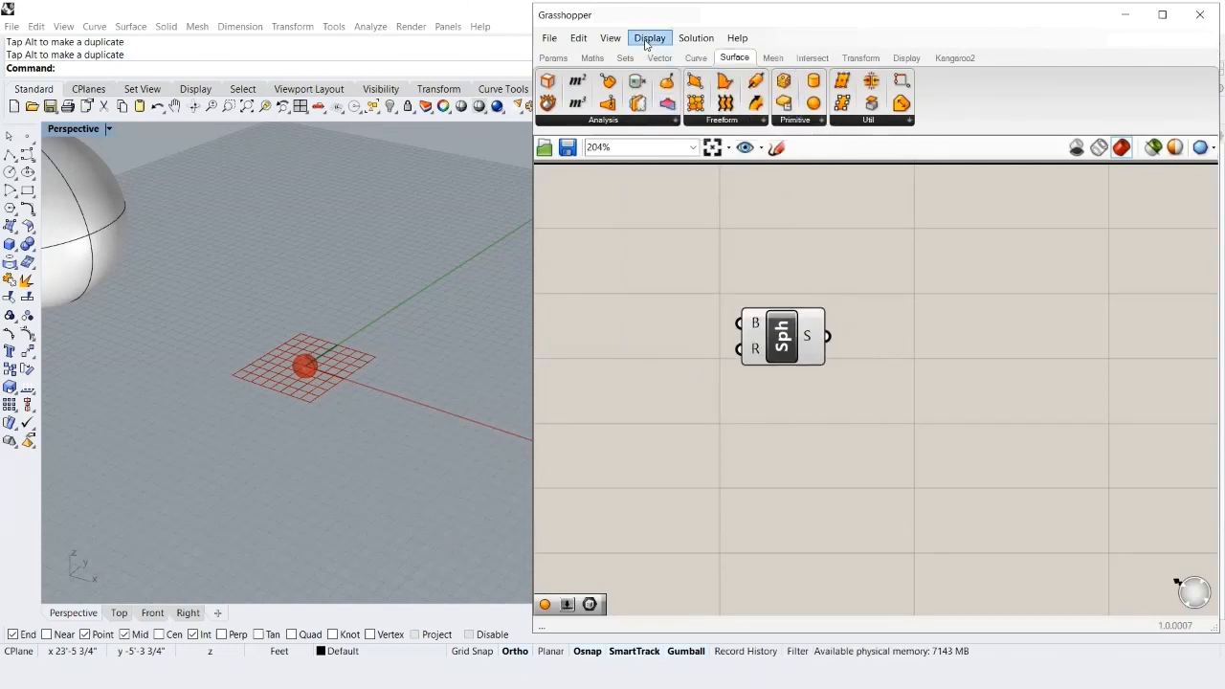
left_click(650, 38)
left_click(670, 97)
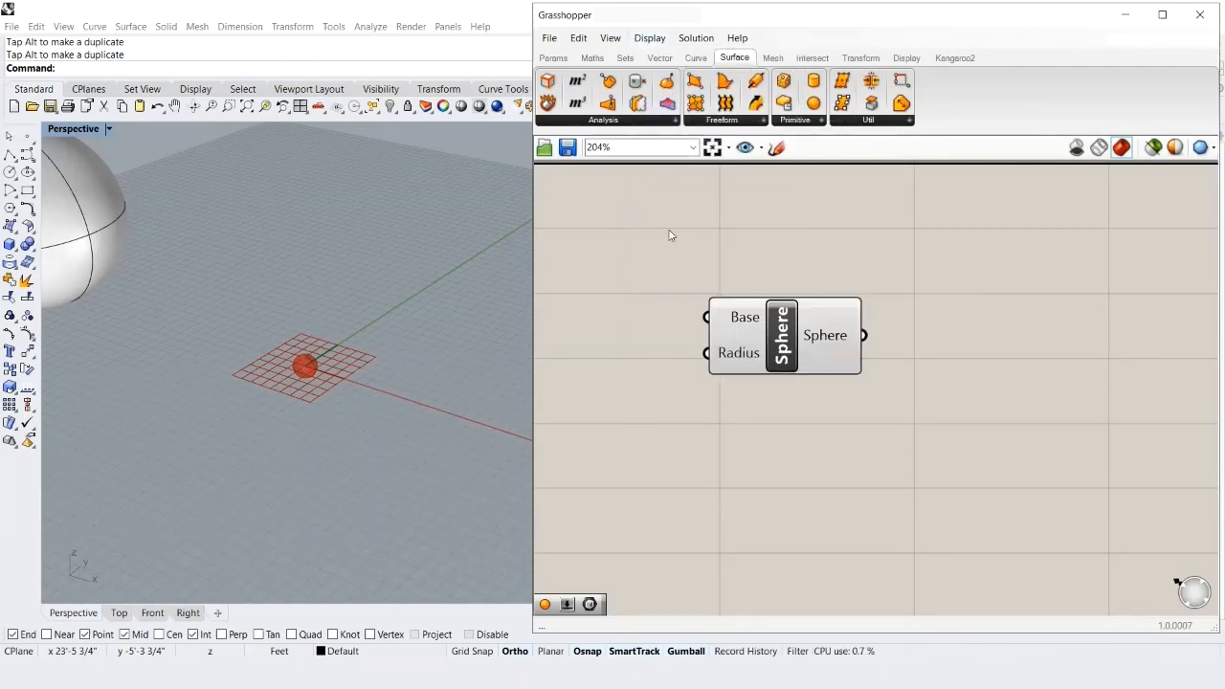
mouse_move(751, 321)
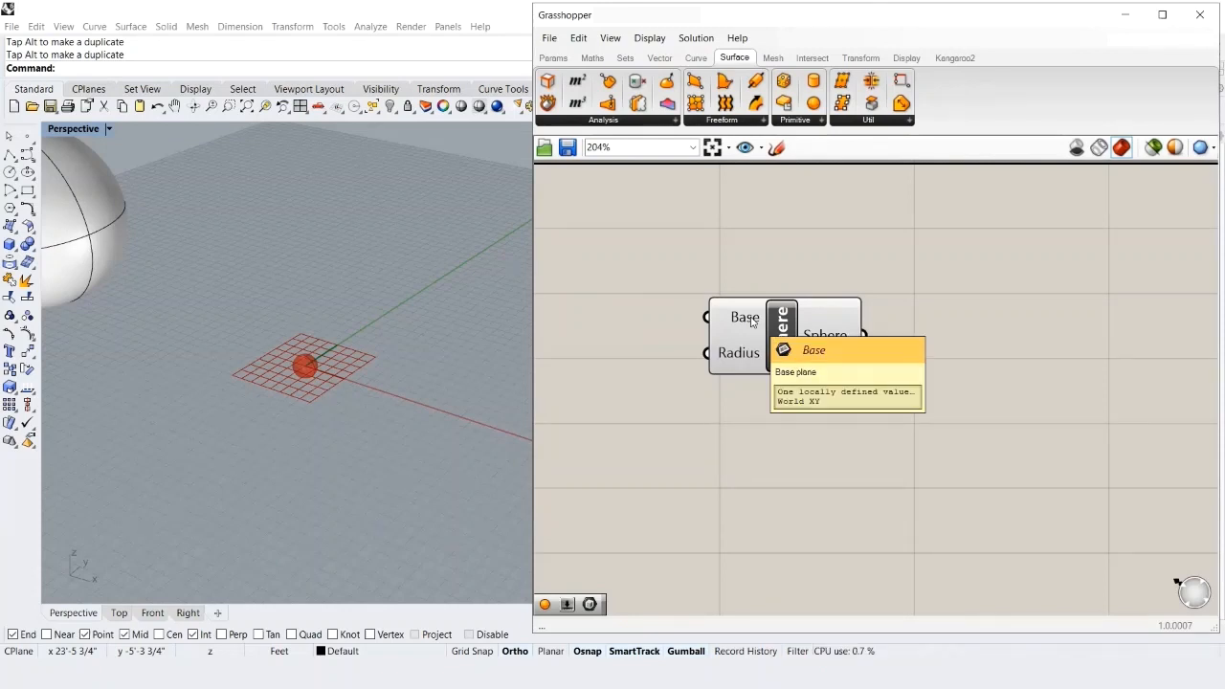
mouse_move(734, 355)
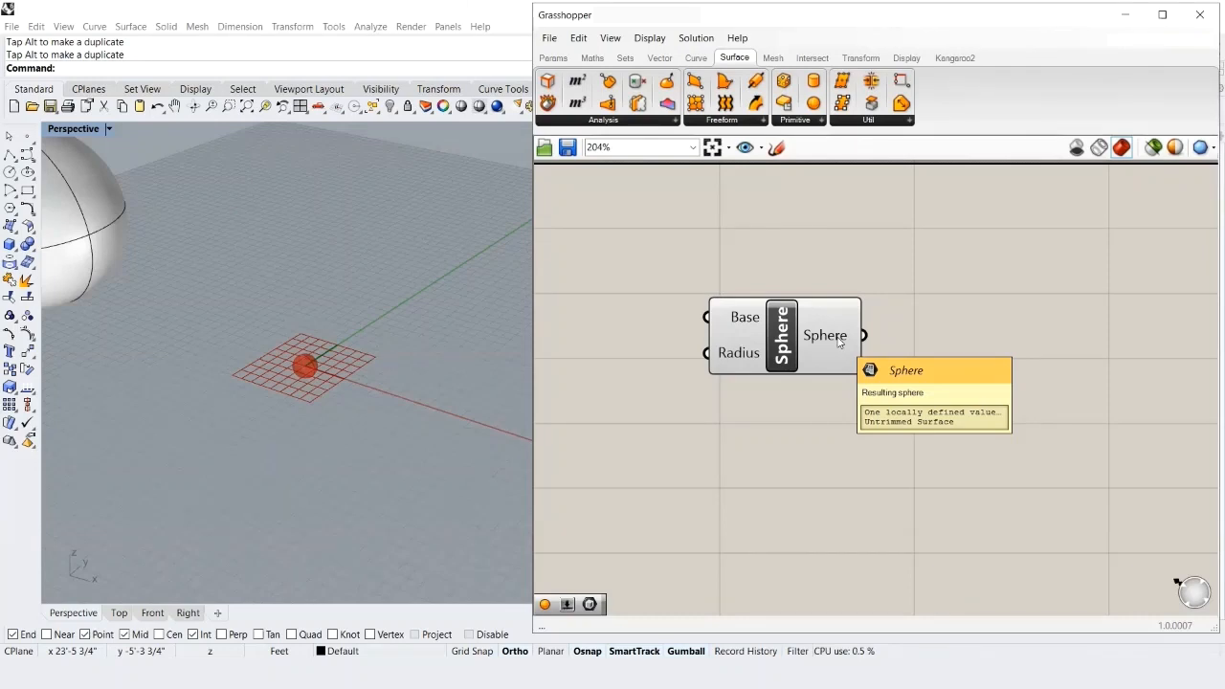
- Add a Number Slider via 'number slider' search, wire it to Sphere's Radius, and set it to 3
double_click(652, 452)
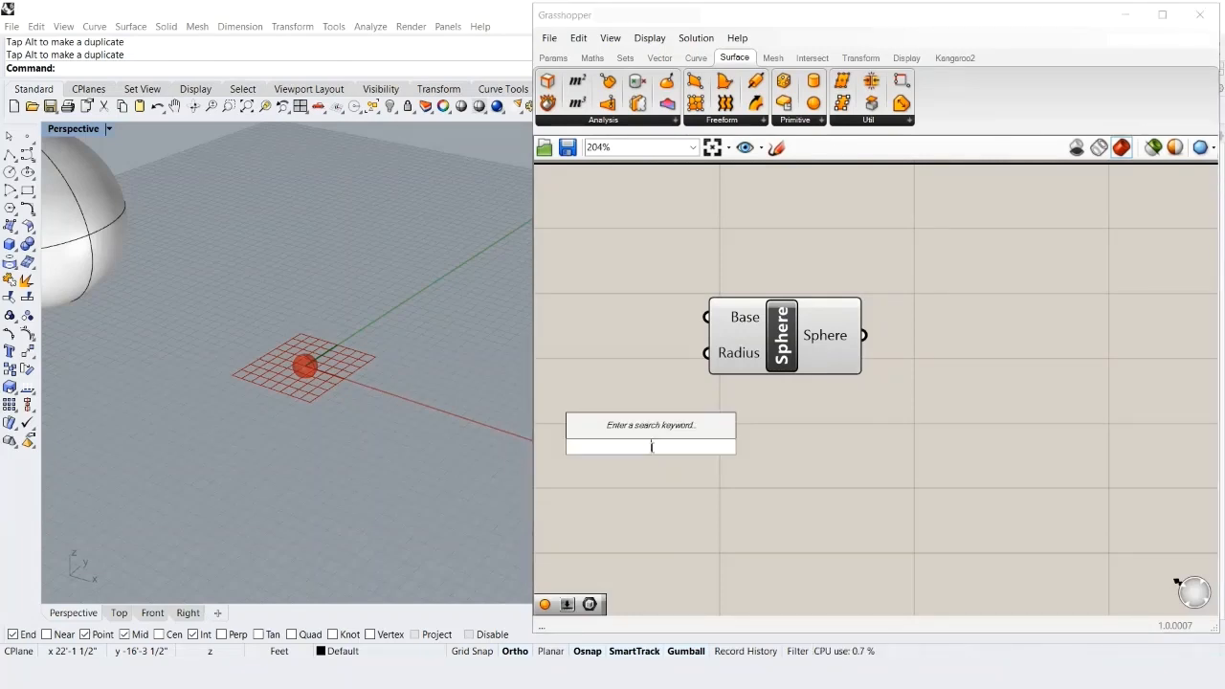
type("number slider")
key("Return")
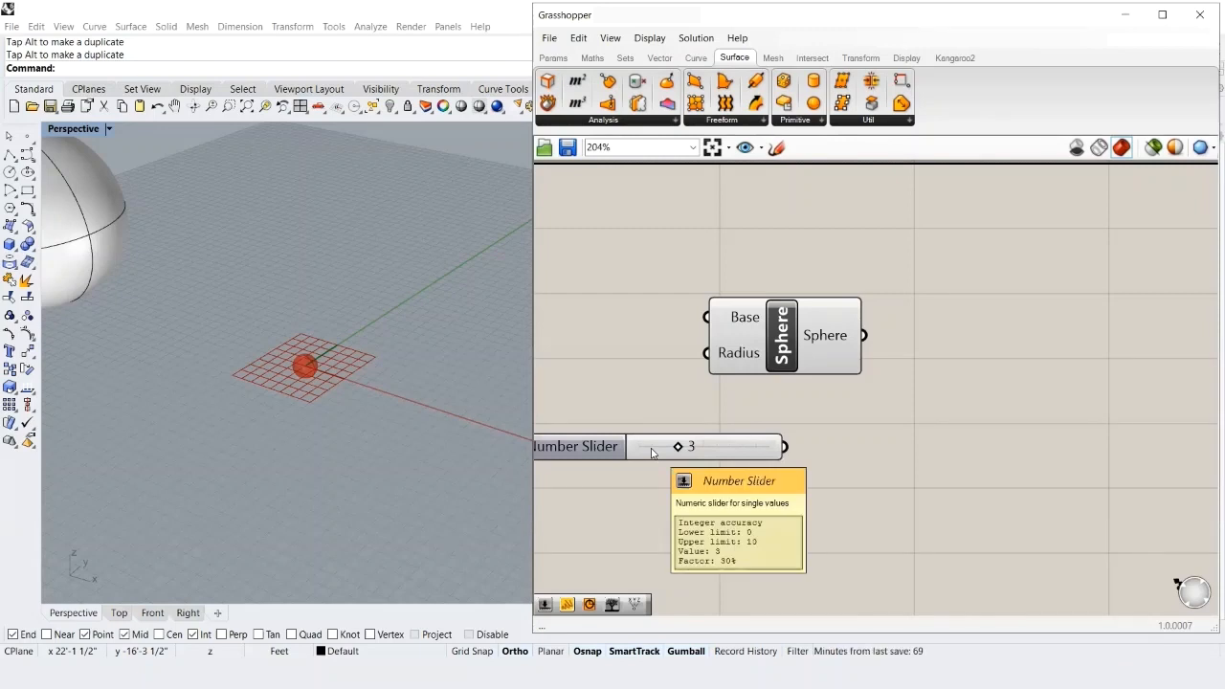
scroll(651, 453, "down", 2)
left_click_drag(790, 374, 922, 375)
left_click_drag(715, 452, 777, 469)
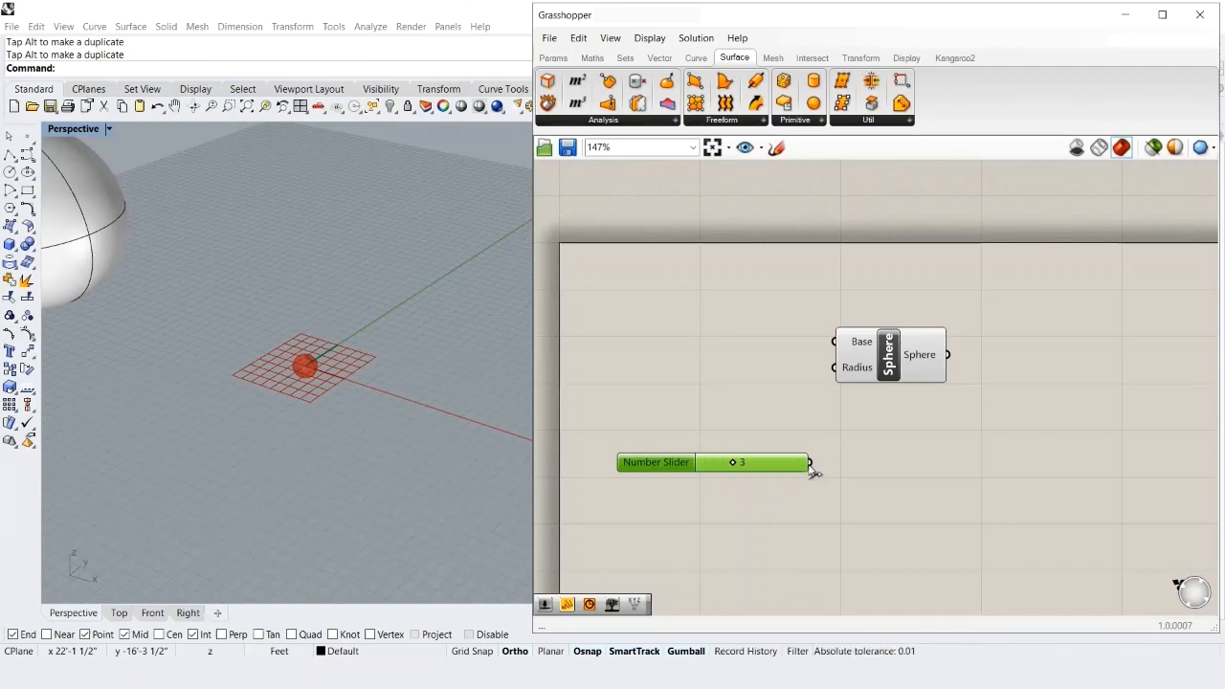
left_click_drag(809, 465, 836, 387)
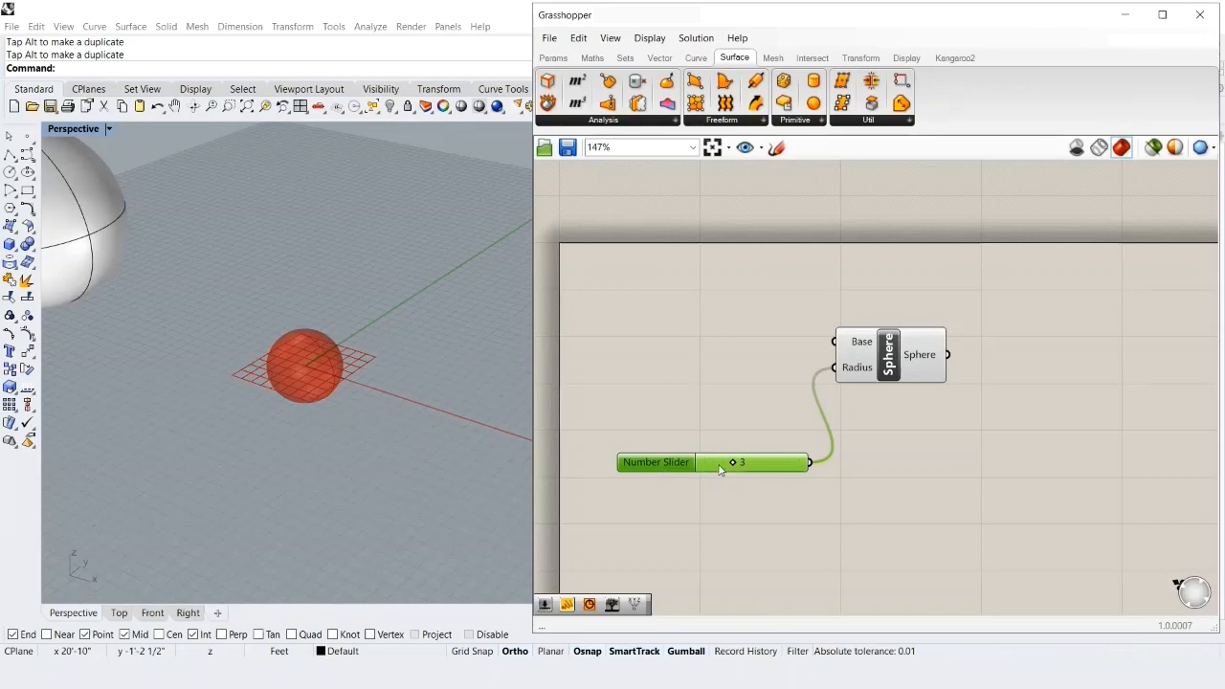
mouse_move(734, 463)
left_mouse_down()
mouse_move(786, 464)
mouse_move(732, 467)
left_mouse_up()
- Add a Panel containing 8, try it as the Sphere radius, then rewire the slider to Radius
left_click(555, 58)
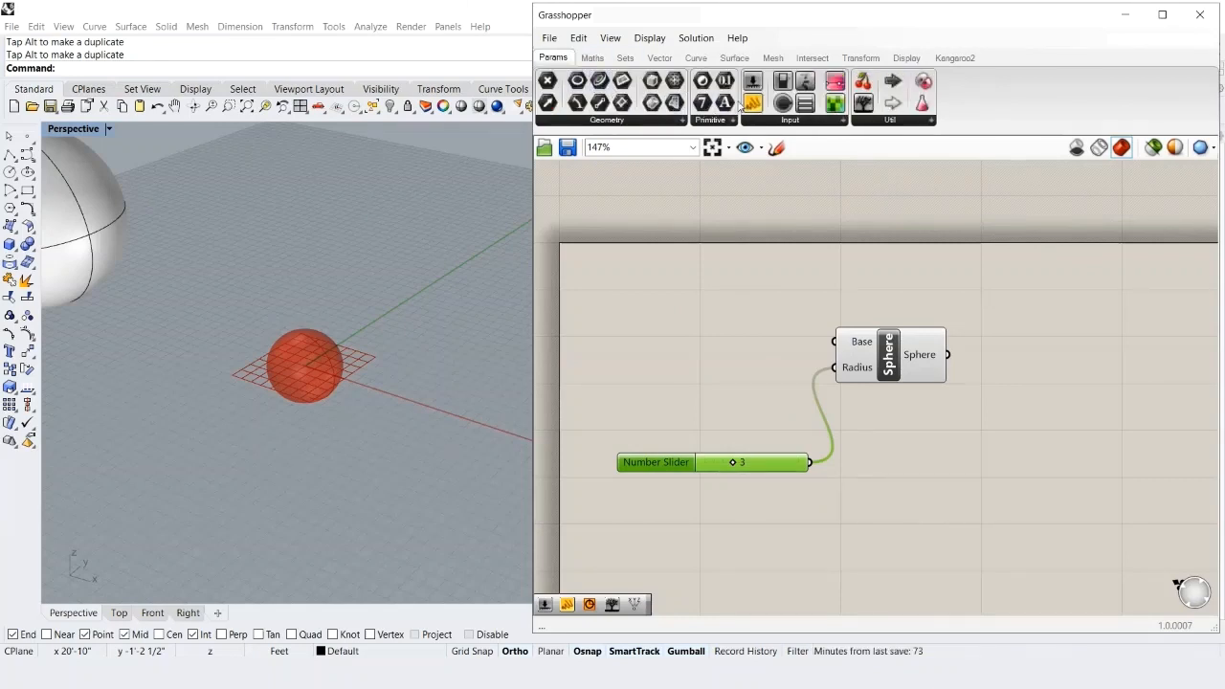
left_click(789, 120)
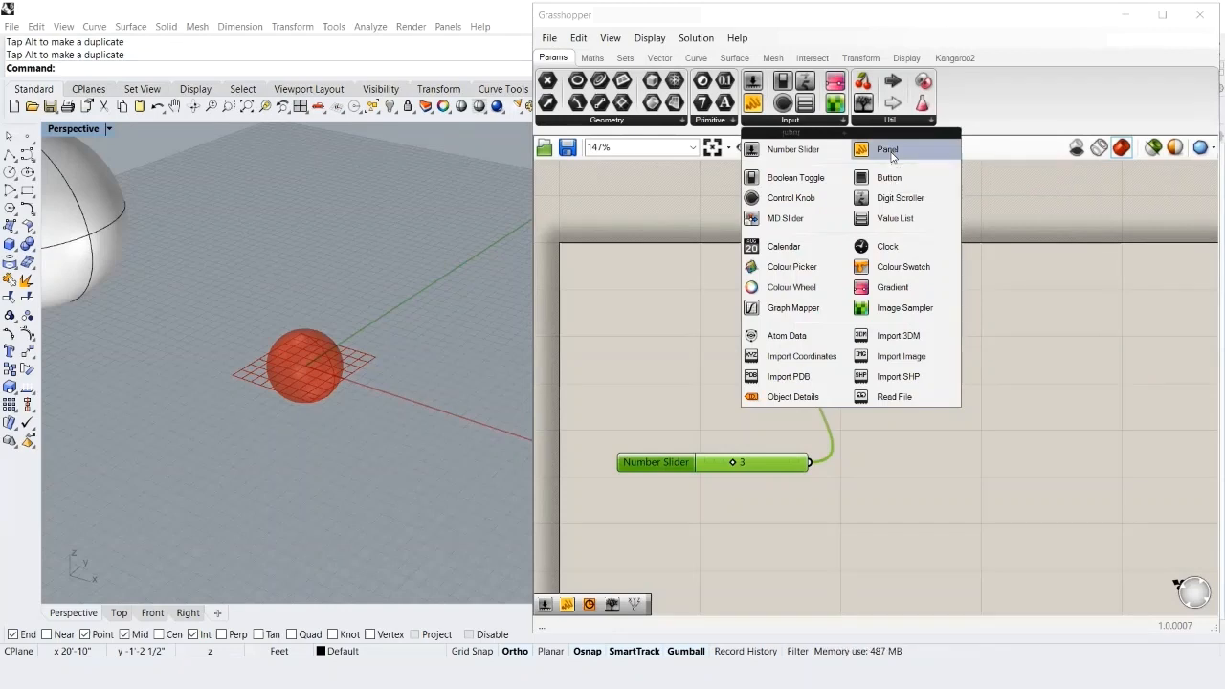
left_click_drag(891, 155, 646, 325)
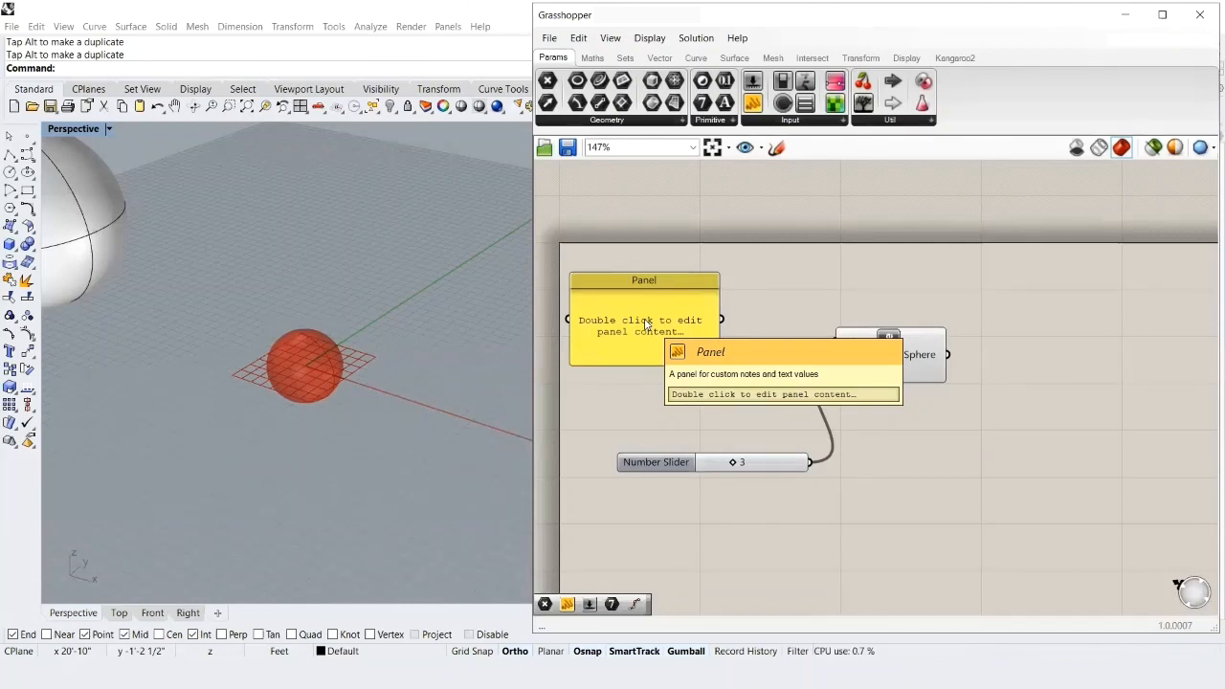
double_click(645, 324)
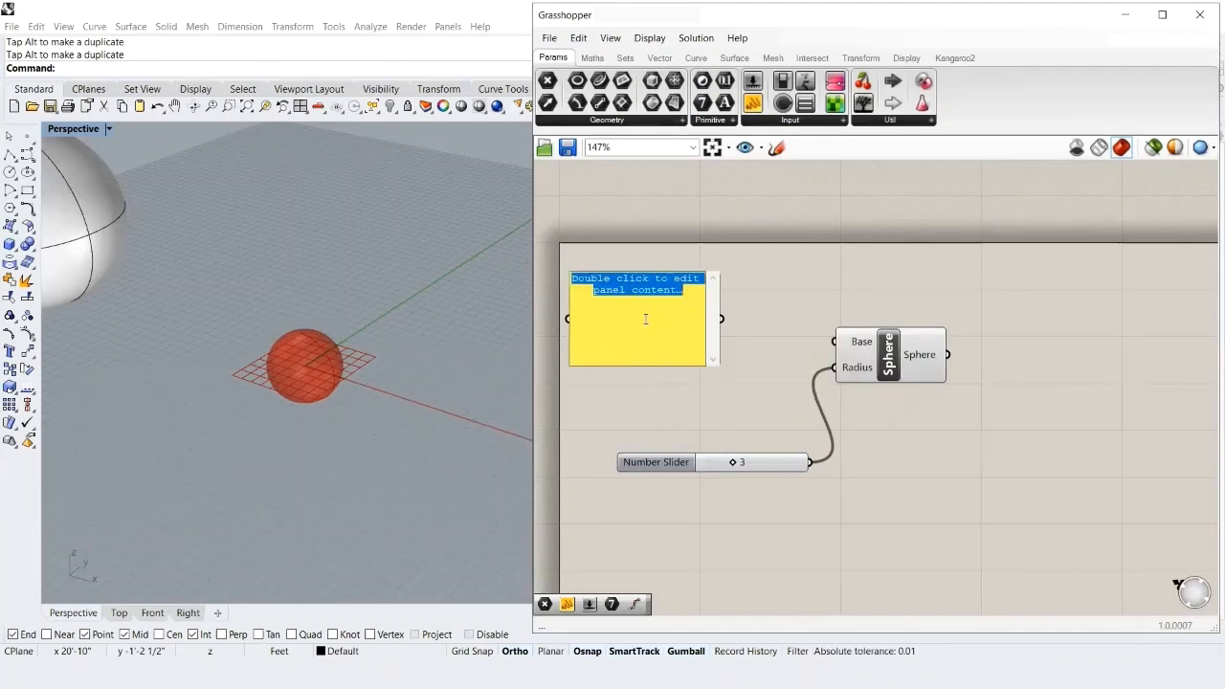
type("8")
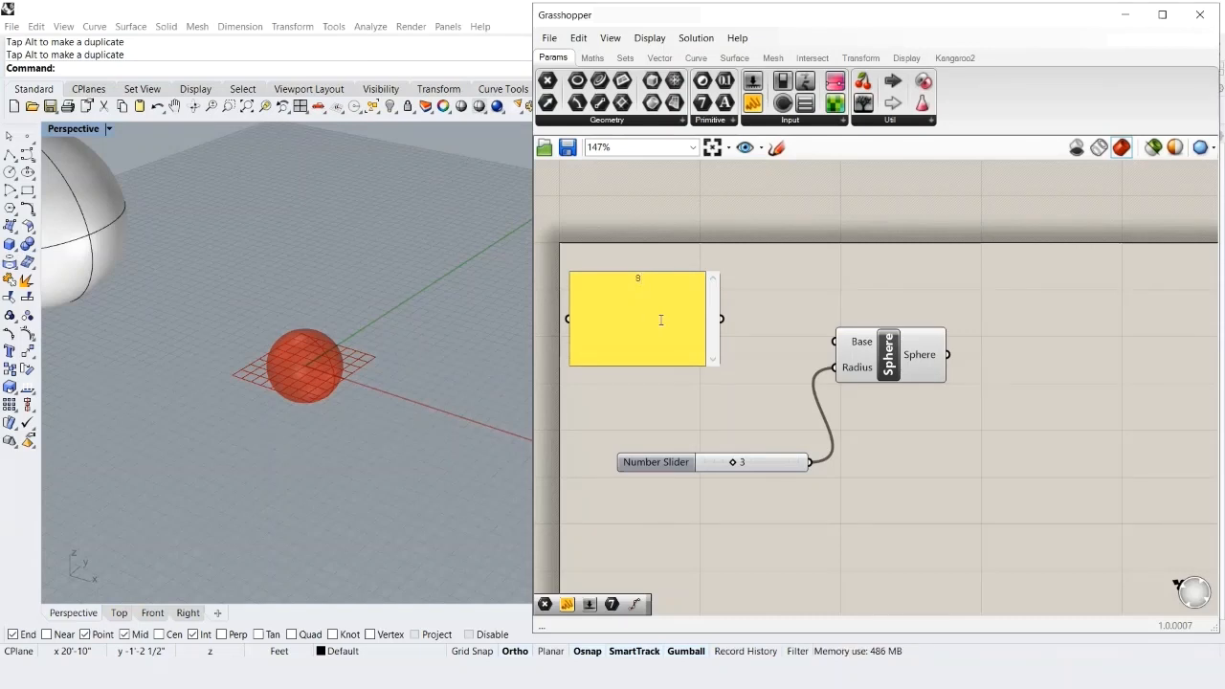
left_click(738, 324)
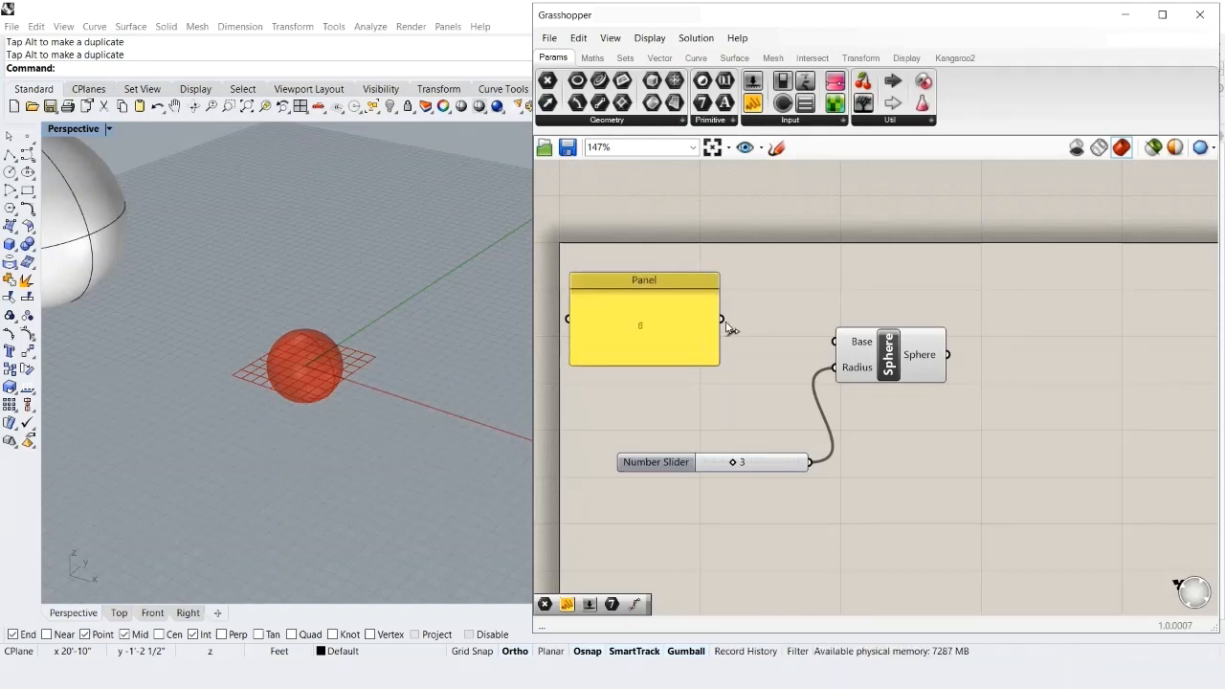
left_click_drag(724, 321, 825, 370)
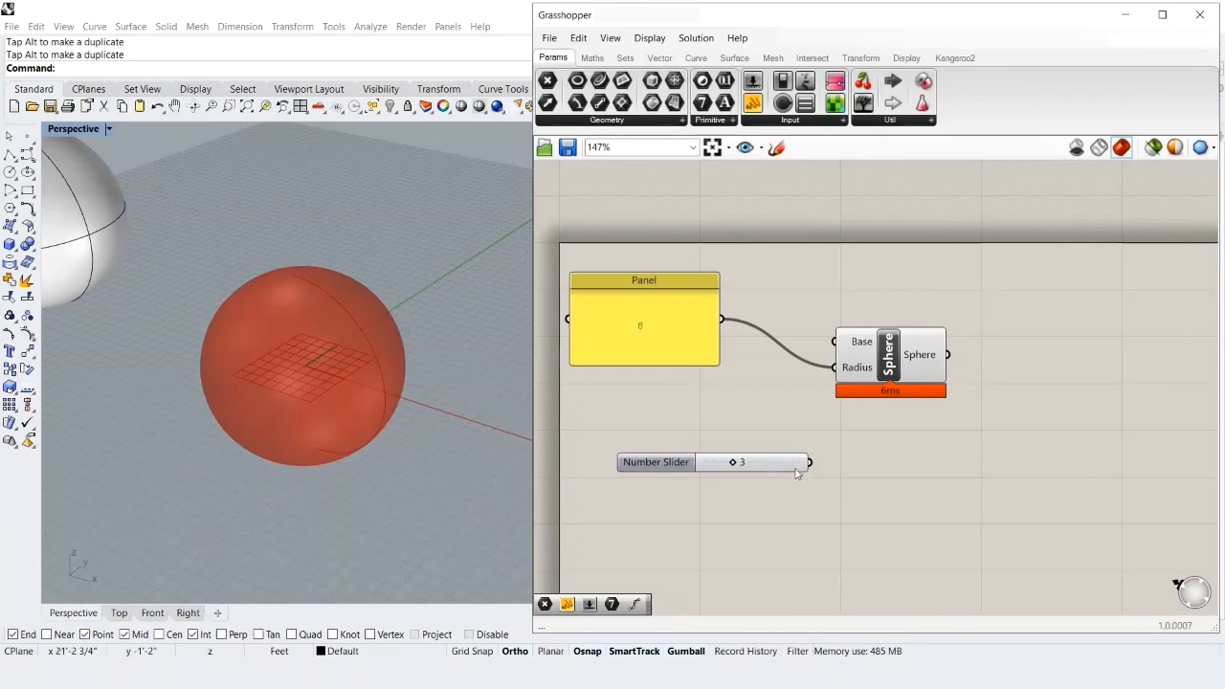
left_click_drag(811, 463, 834, 368)
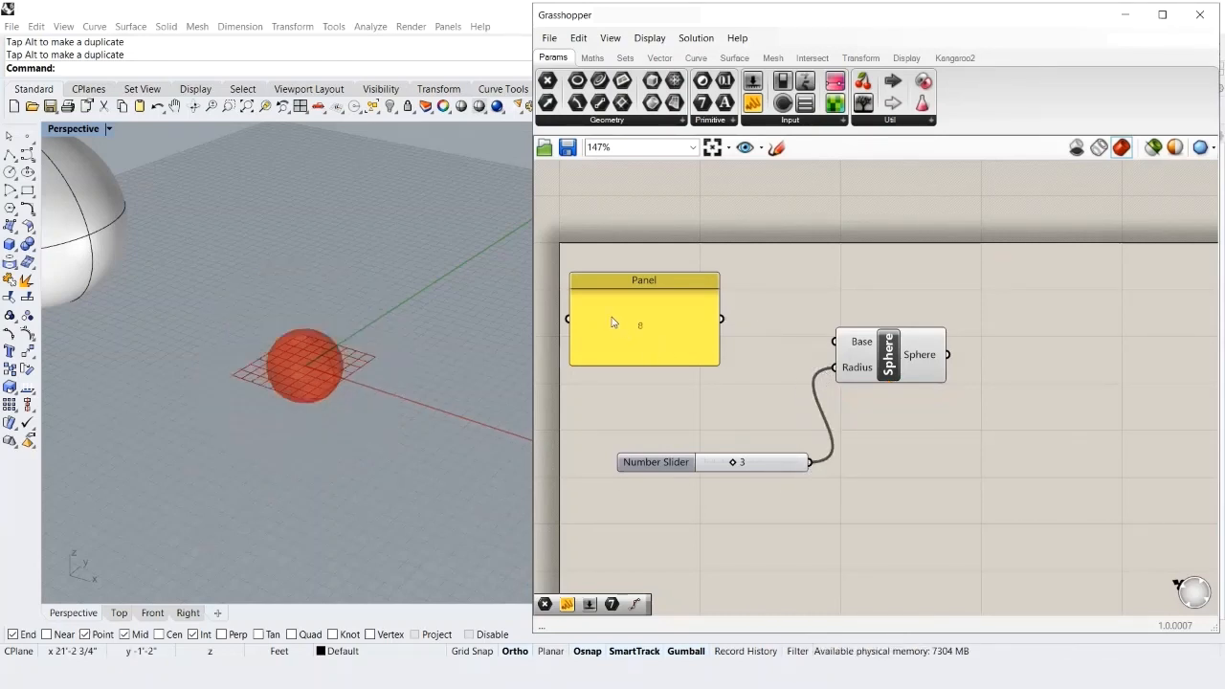
left_click_drag(610, 320, 1075, 417)
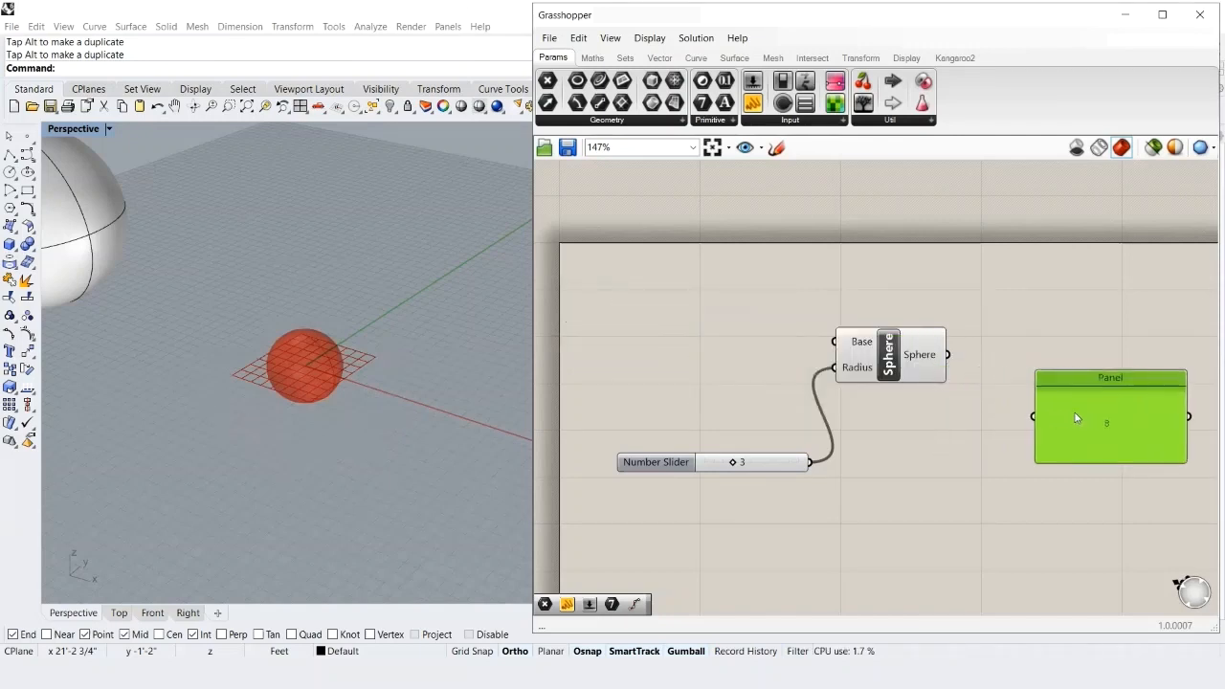
left_click_drag(947, 355, 1031, 418)
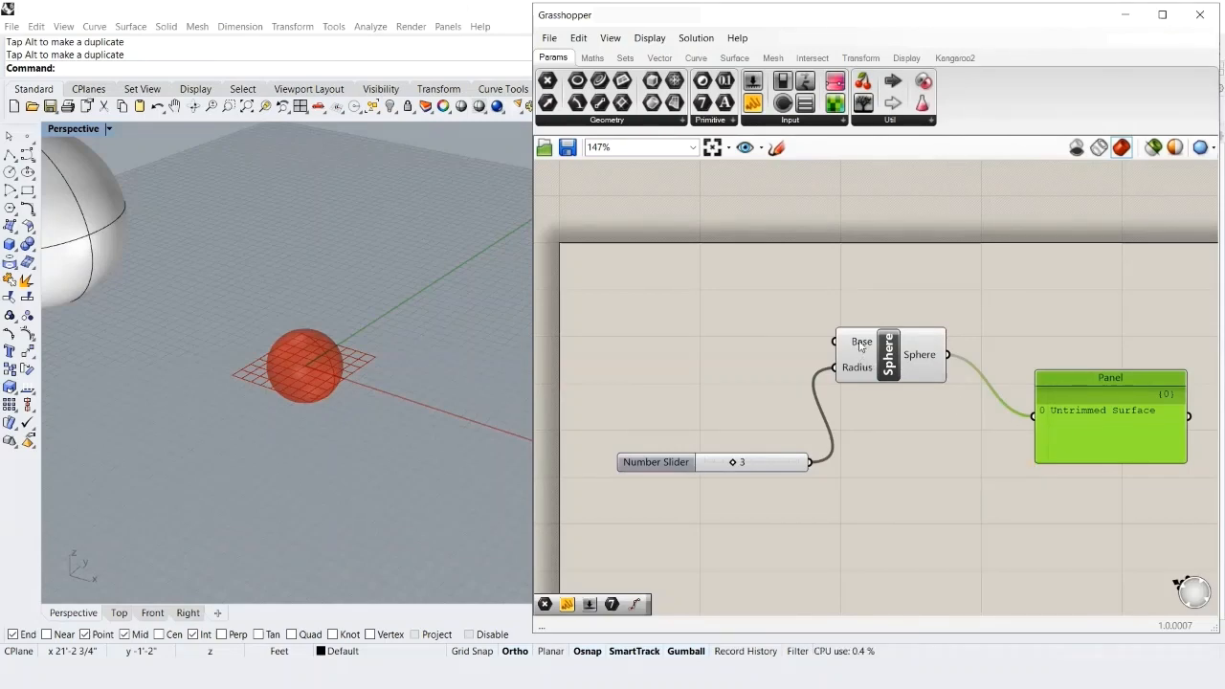
scroll(858, 425, "down", 2)
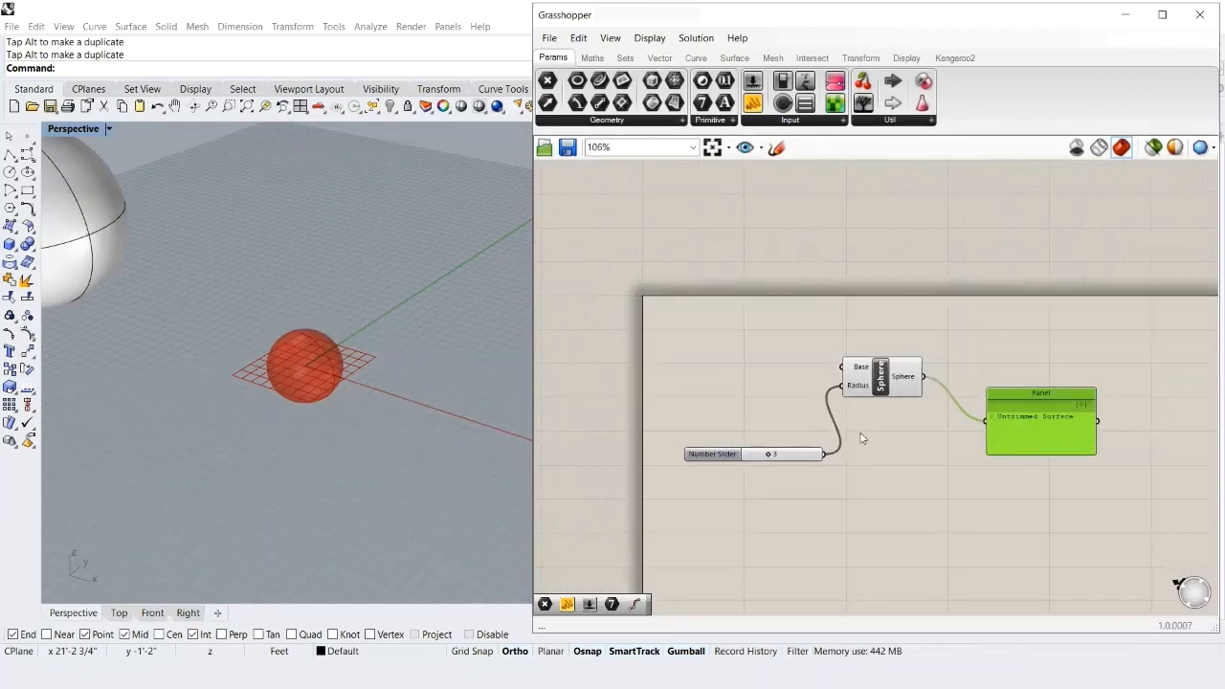
scroll(944, 485, "down", 1)
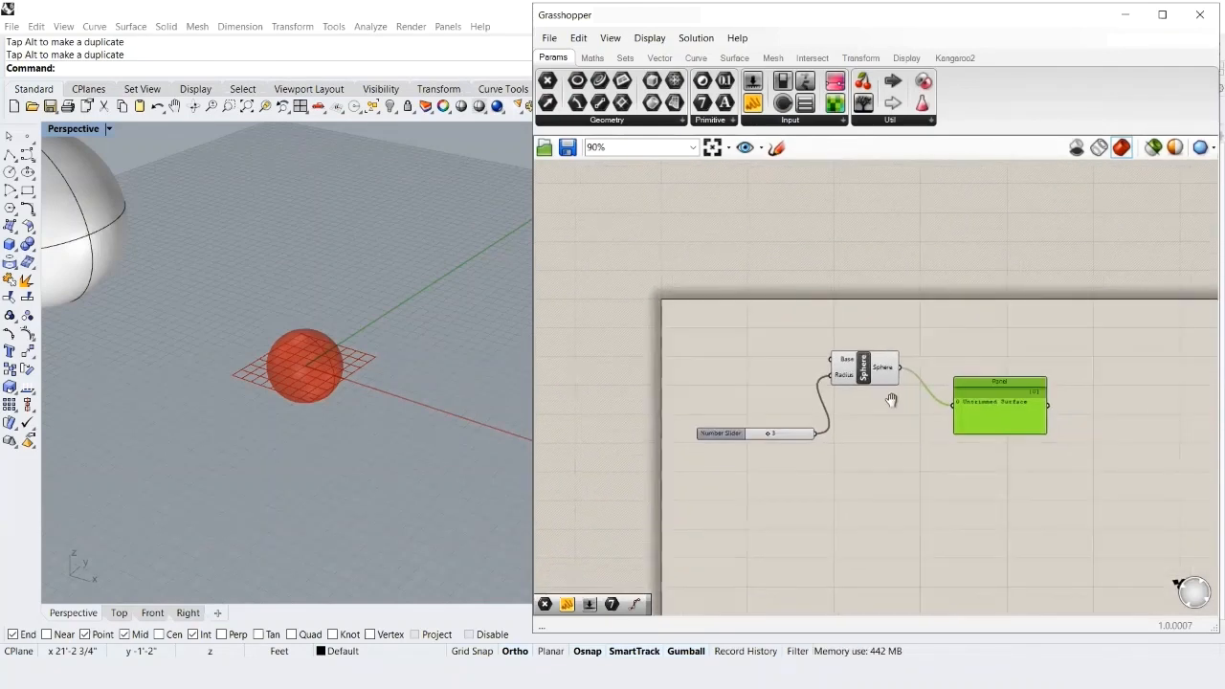
right_click_drag(891, 400, 834, 358)
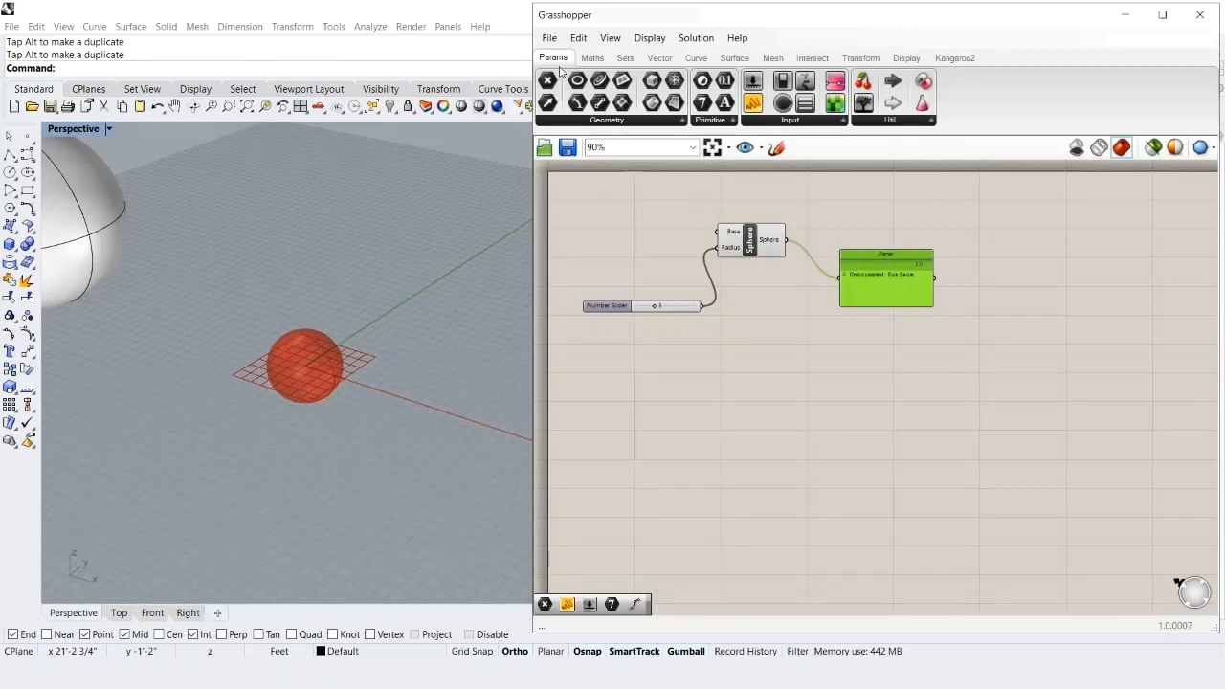
- Place an empty Point parameter from Params > Geometry and zoom in around the definition
left_click(629, 124)
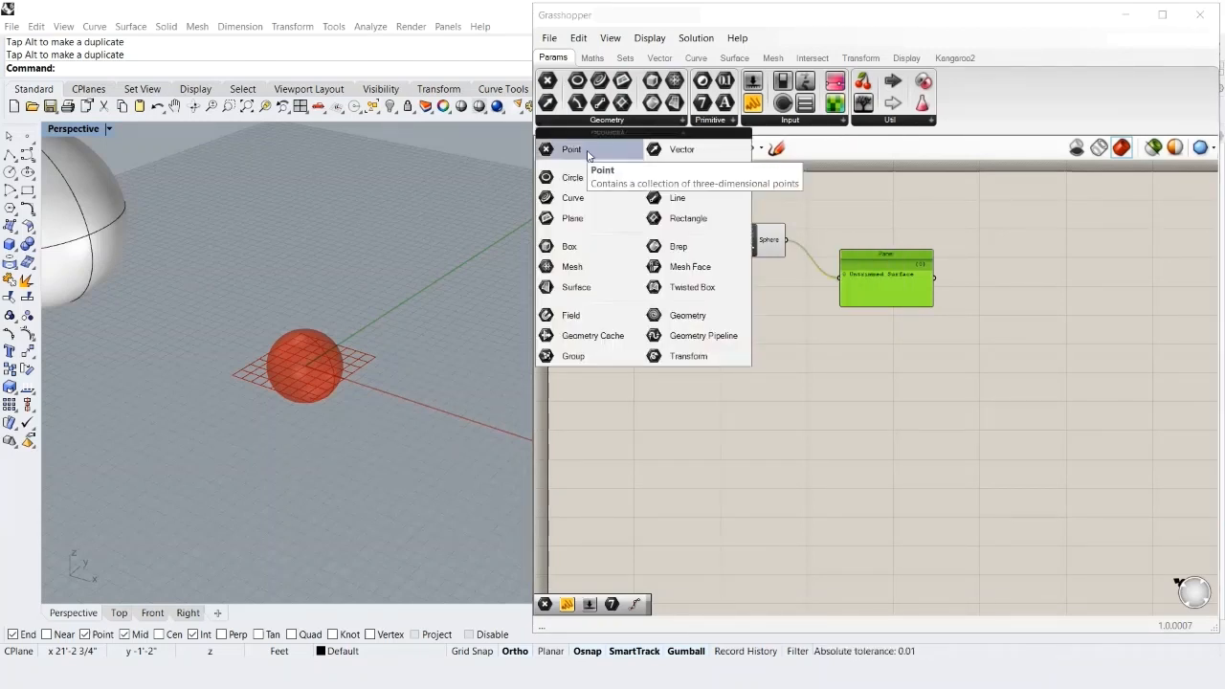
left_click(587, 153)
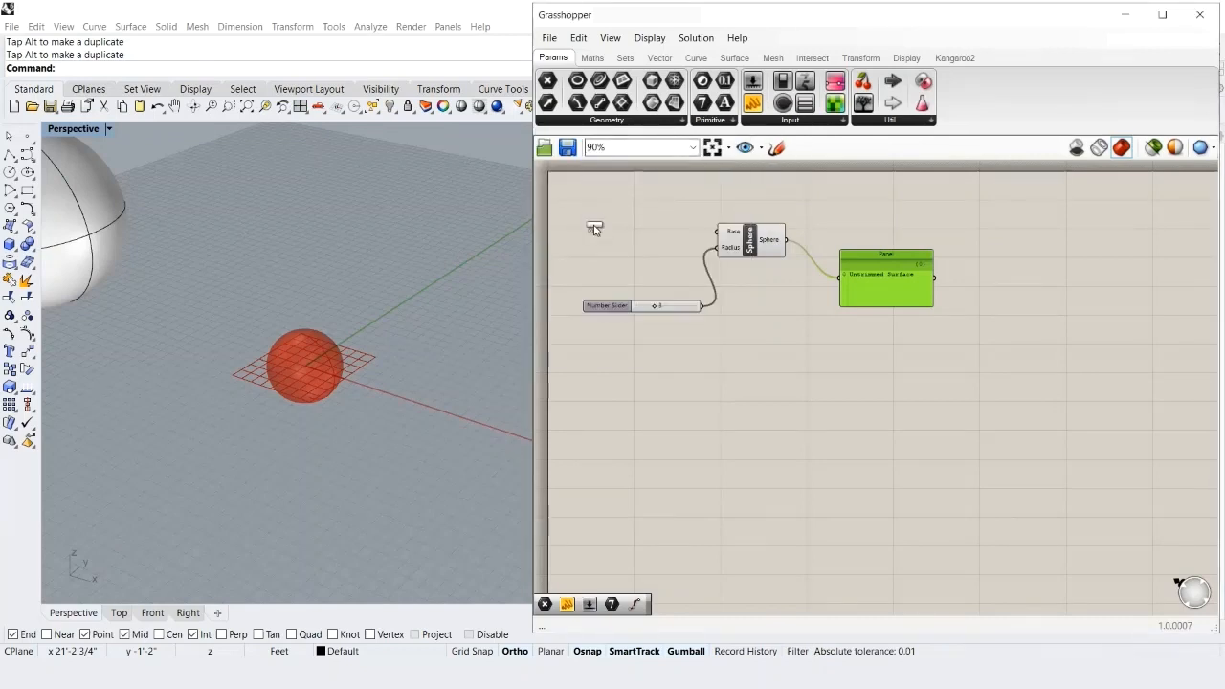
left_click(593, 228)
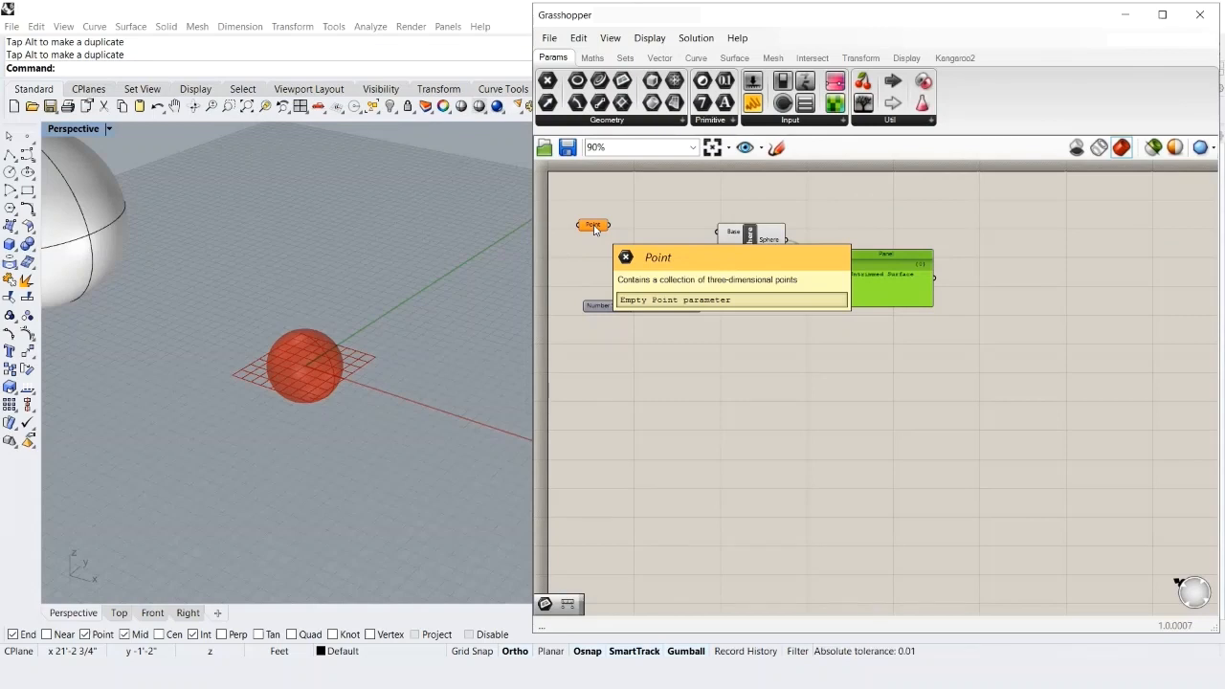
scroll(594, 228, "up", 2)
scroll(593, 230, "up", 1)
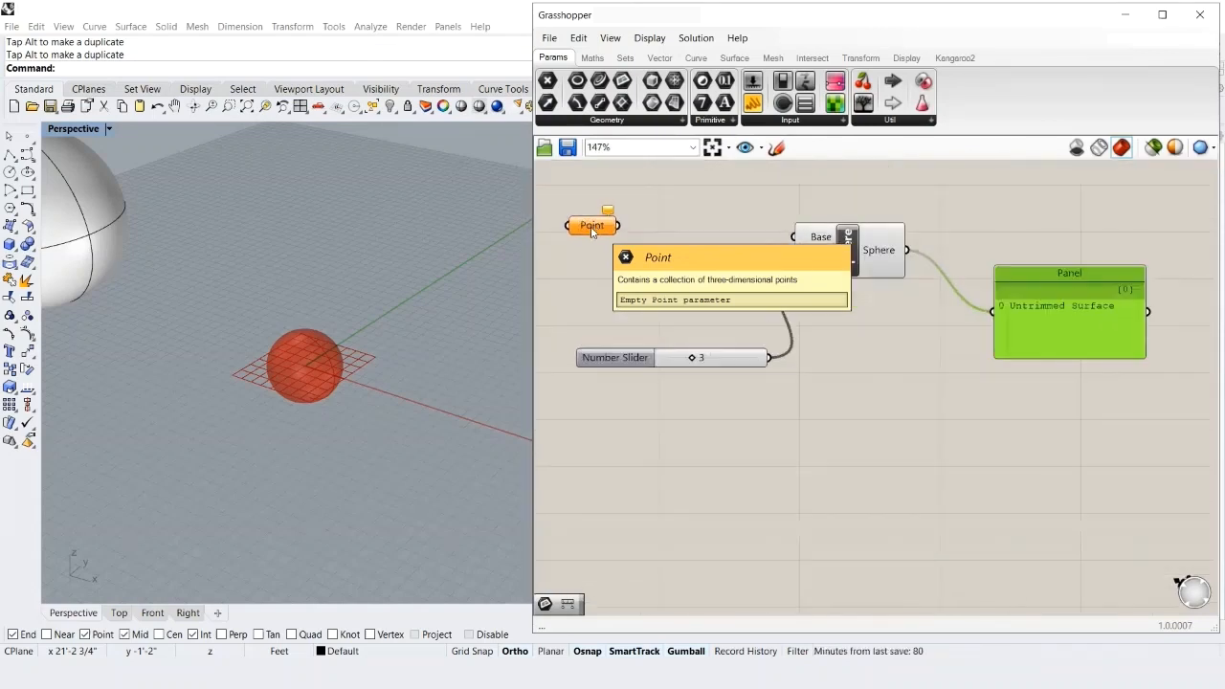
right_click_drag(585, 251, 614, 297)
scroll(340, 328, "up", 3)
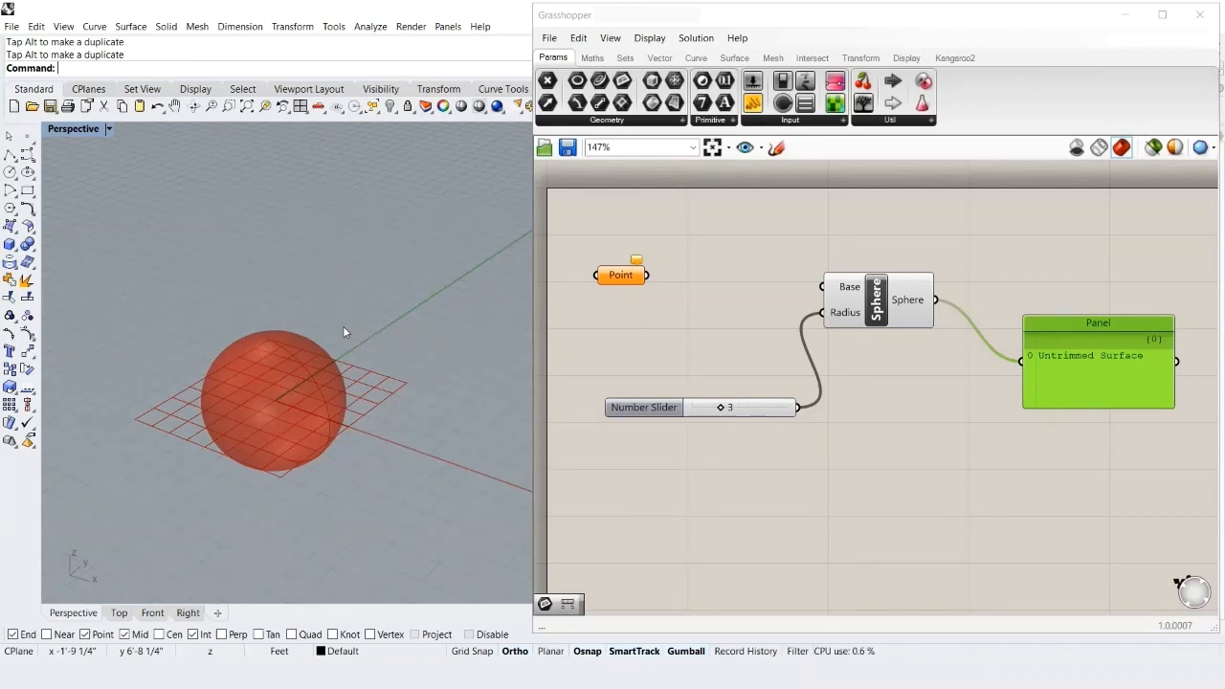
- Place a point object to the right of the sphere with the Po command
type("Point")
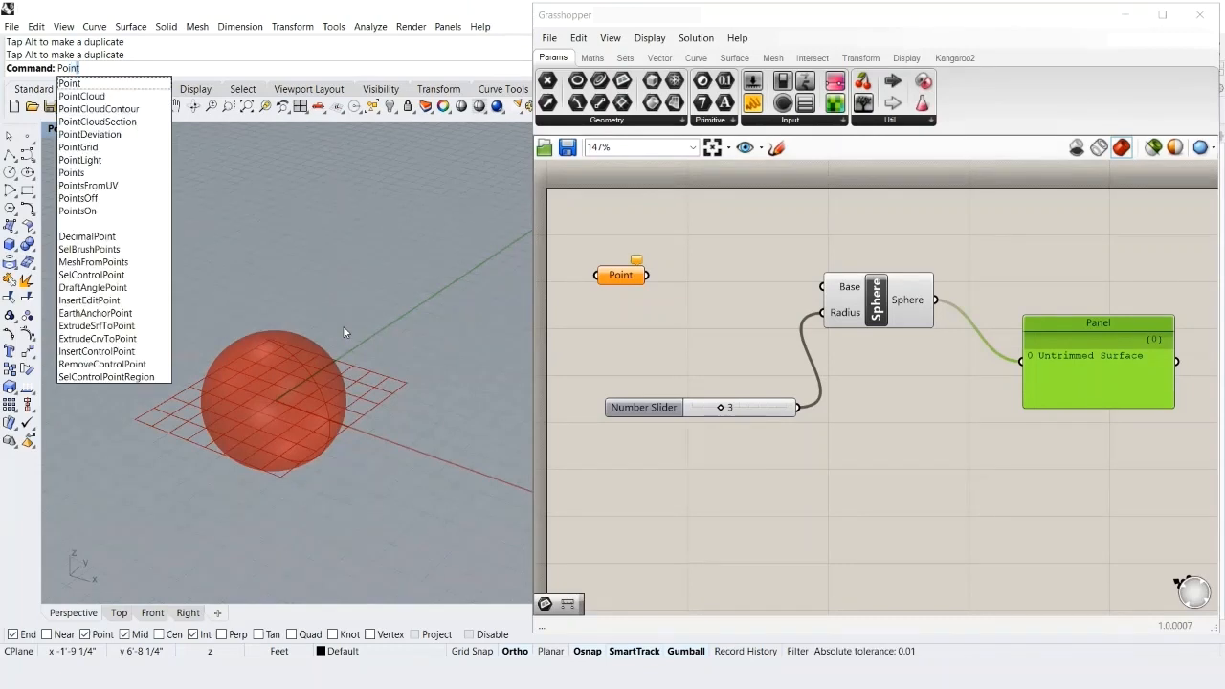
key("Return")
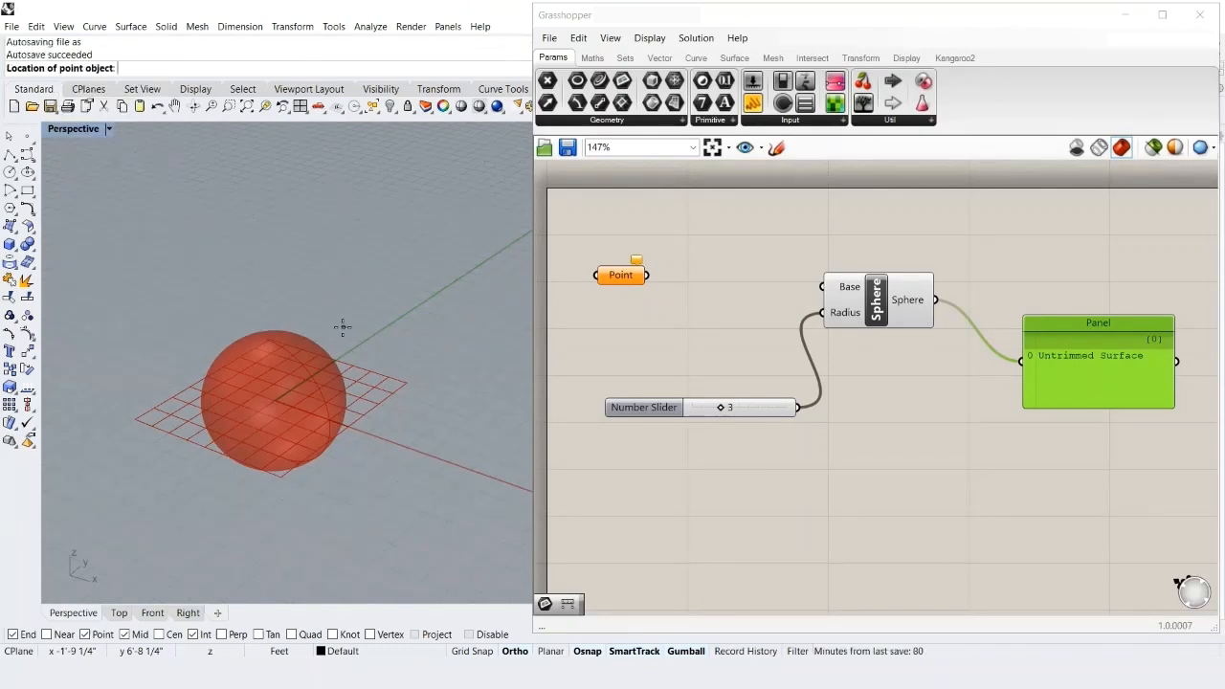
left_click(414, 333)
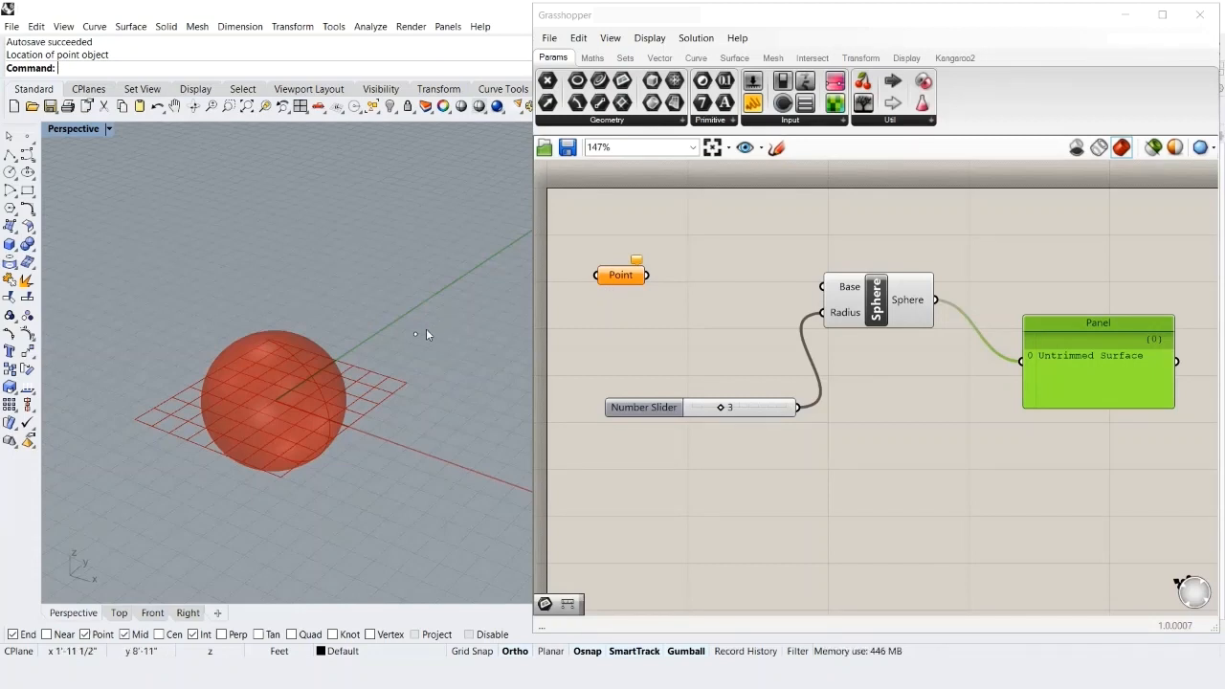
mouse_move(605, 287)
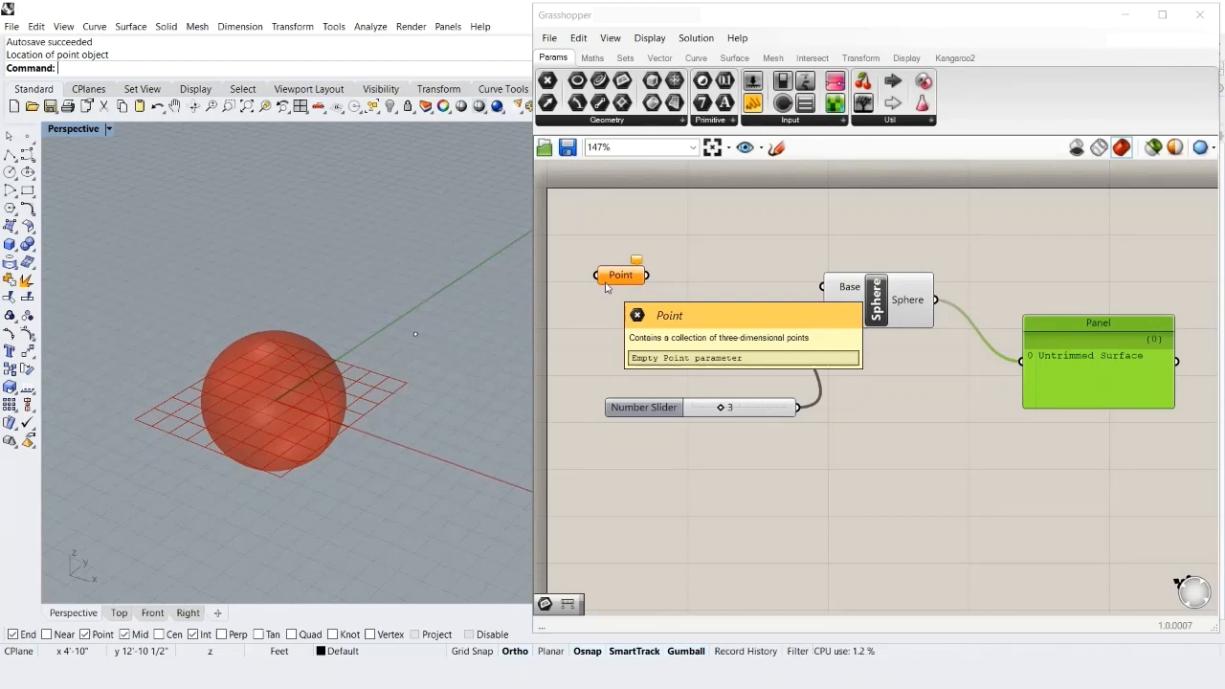
- Reference the new Rhino point in the Point parameter using Set one Point
right_click(613, 279)
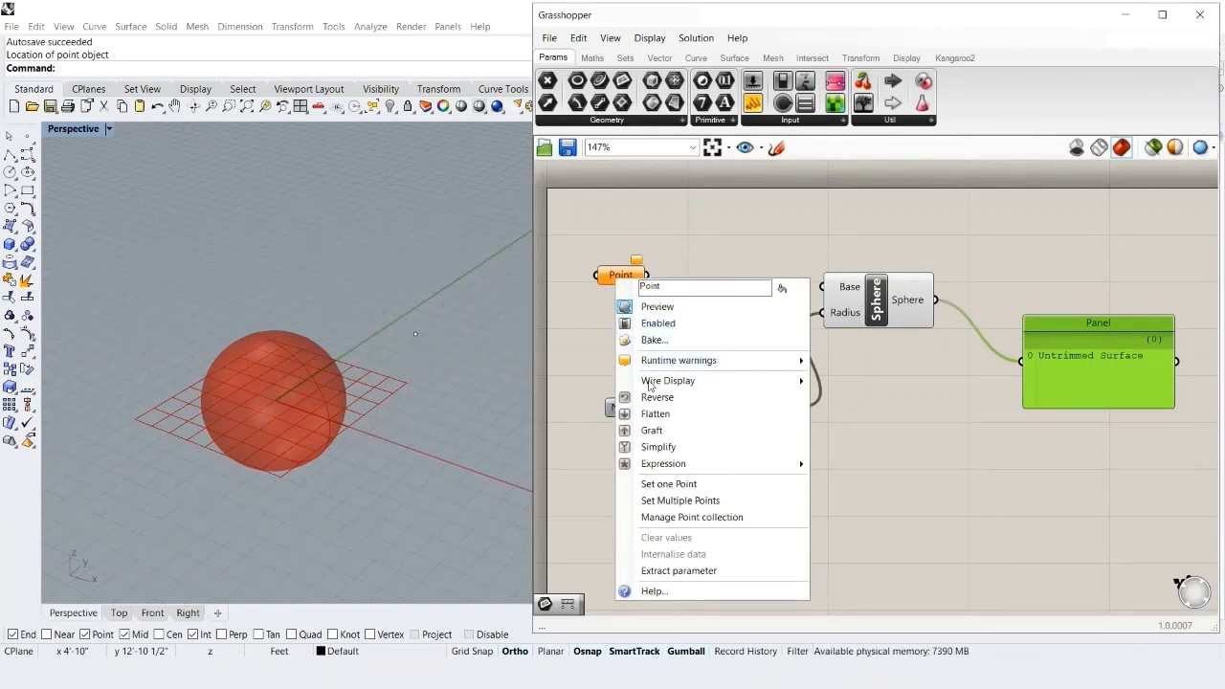
left_click(659, 485)
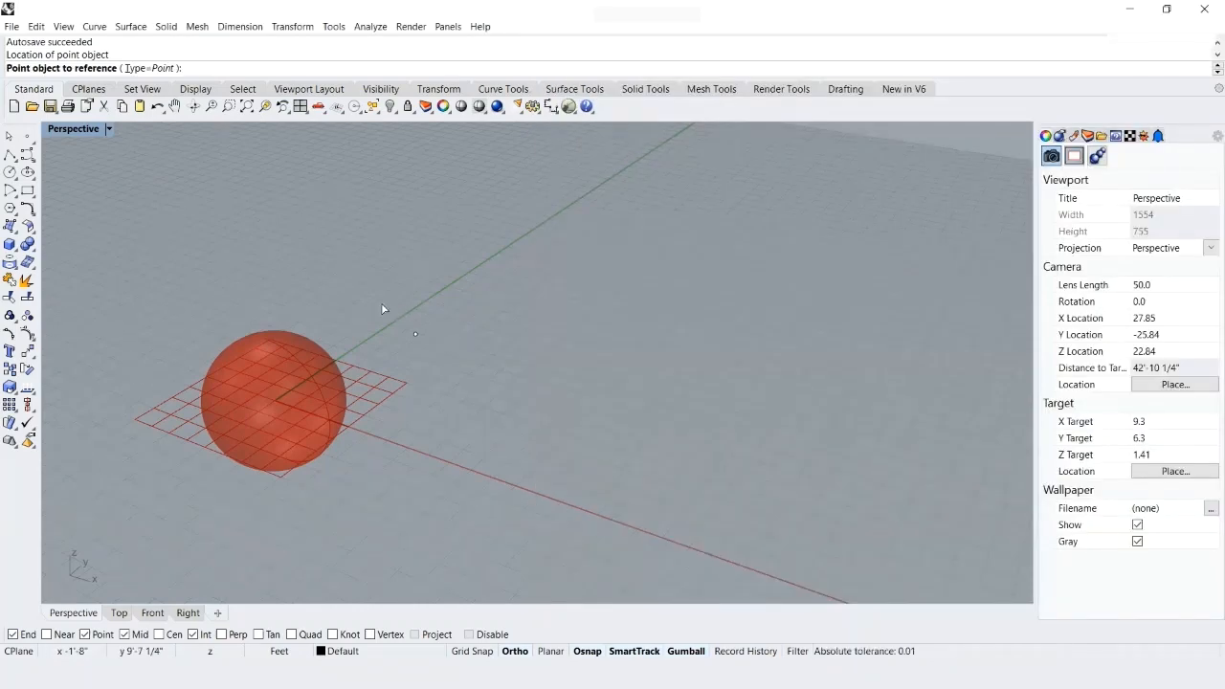
left_click_drag(381, 304, 449, 366)
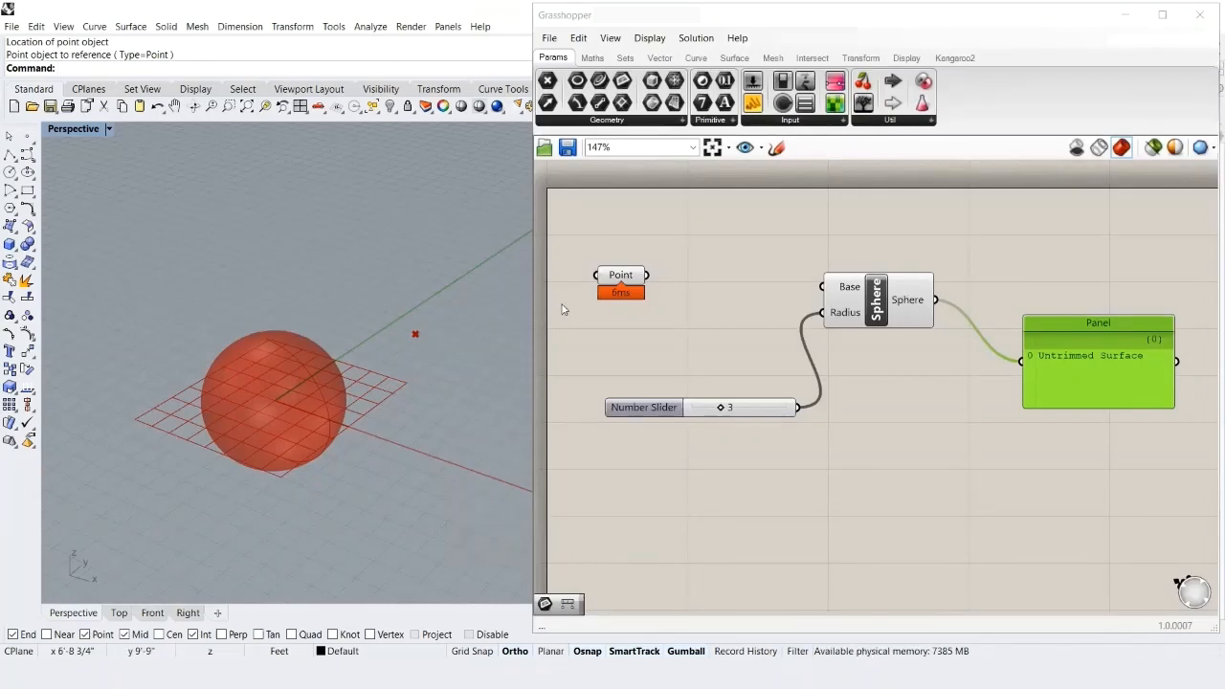
- Select and deselect the Point parameter to confirm its referenced point highlights in Rhino
left_click(618, 277)
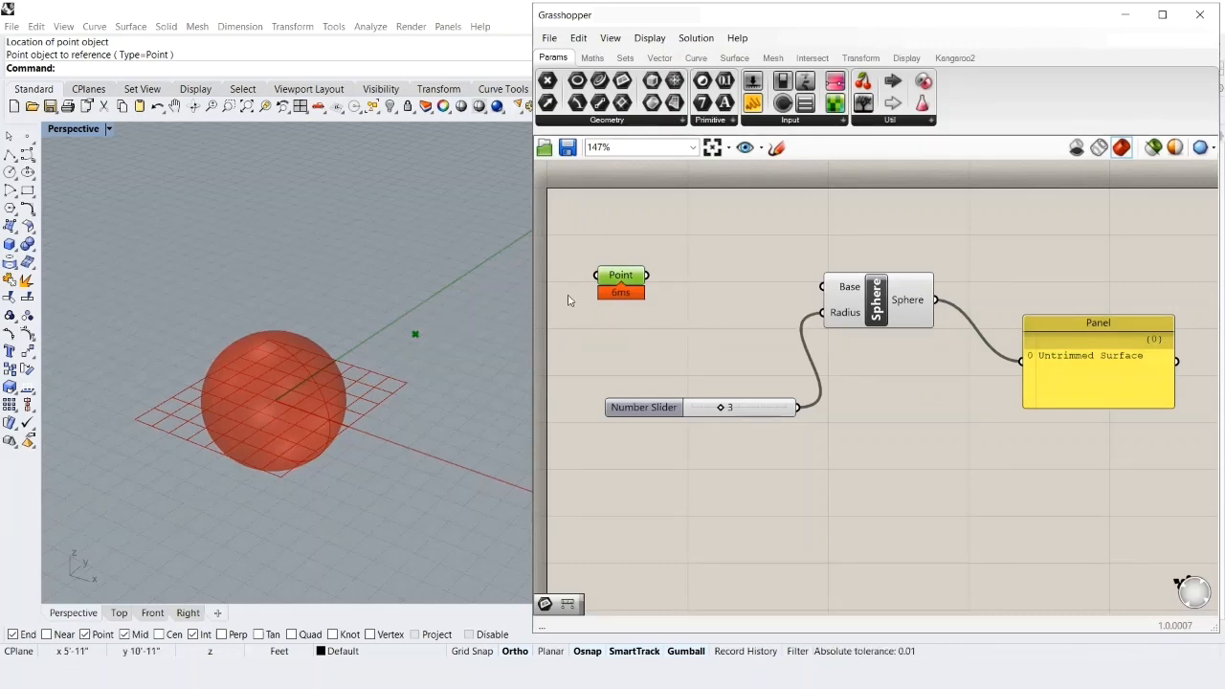
mouse_move(614, 282)
left_click(651, 323)
left_click(615, 275)
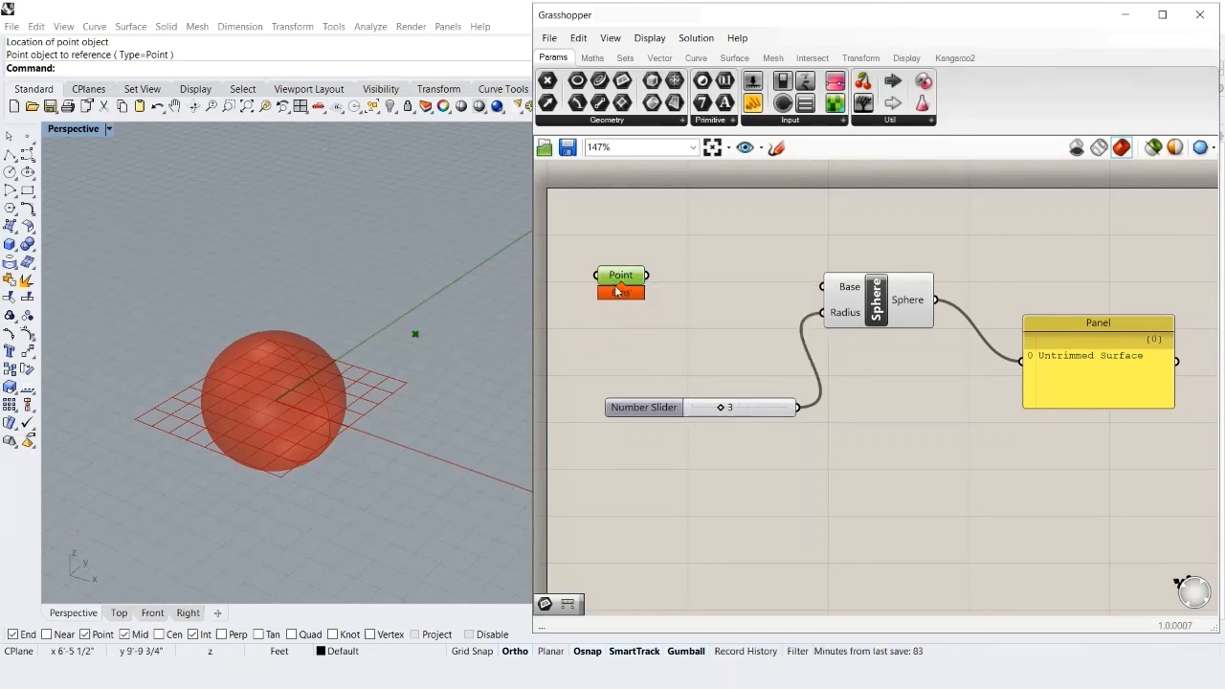
left_click(641, 335)
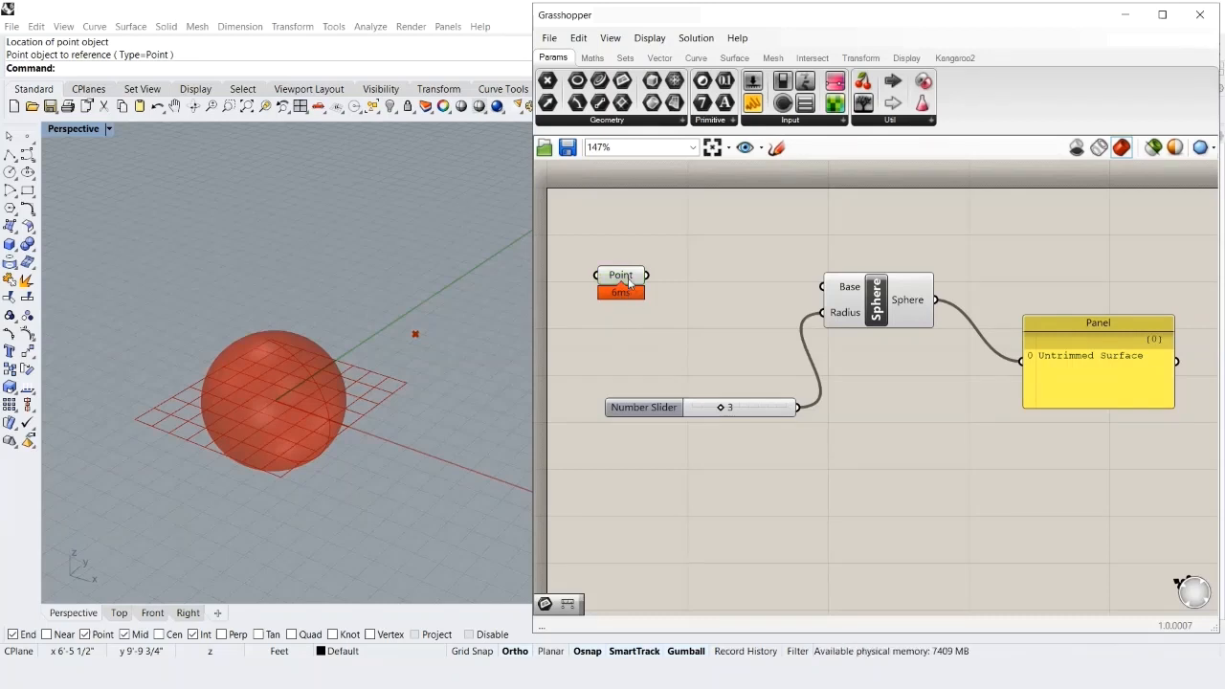
left_click(628, 278)
left_click(638, 329)
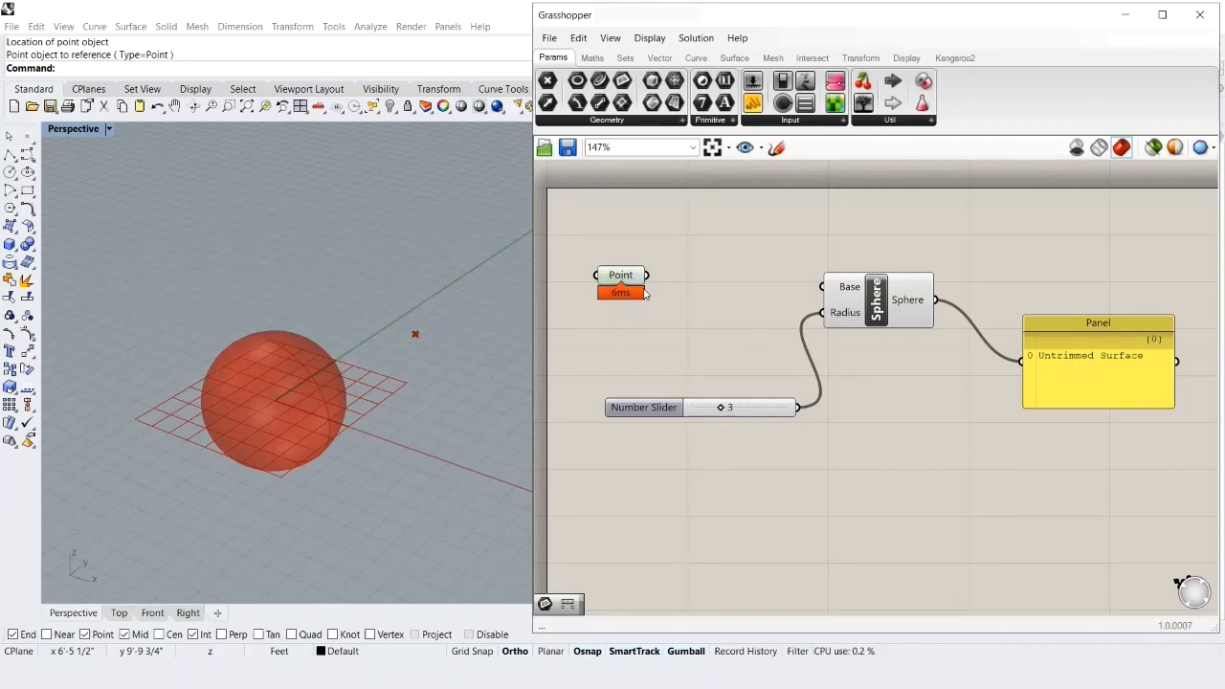
- Wire Point into the Sphere's Base, then move the Rhino point along the green and red axes
left_click_drag(648, 276, 812, 291)
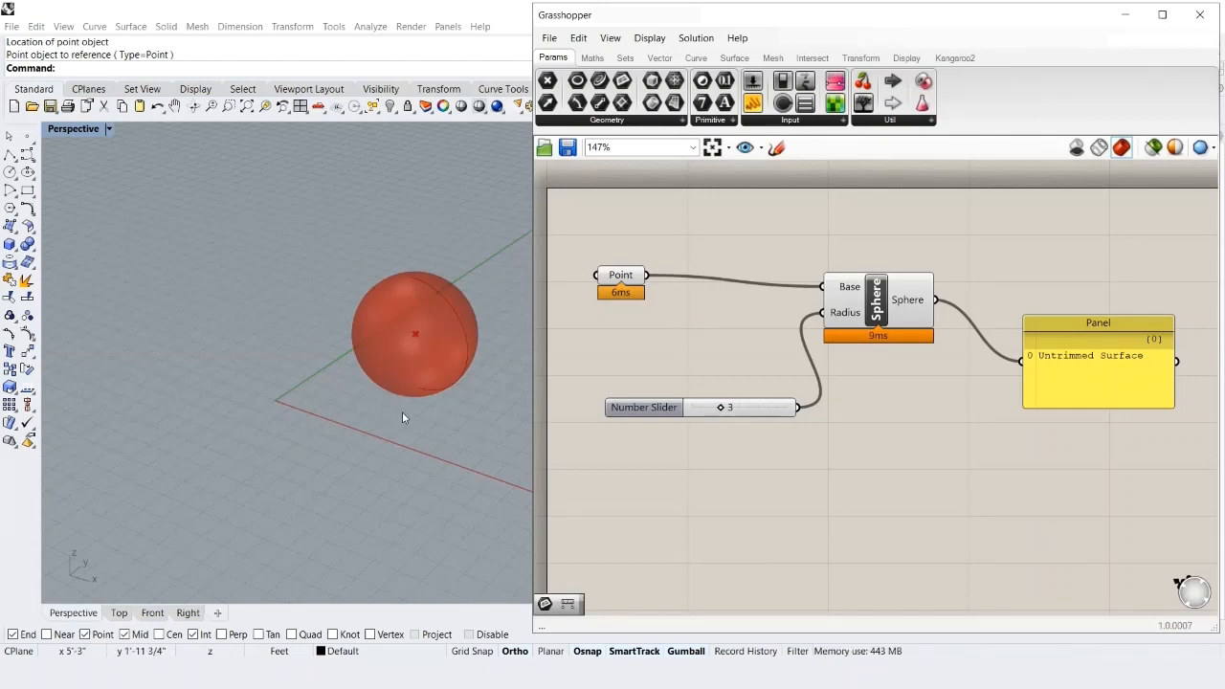
left_click_drag(323, 231, 491, 413)
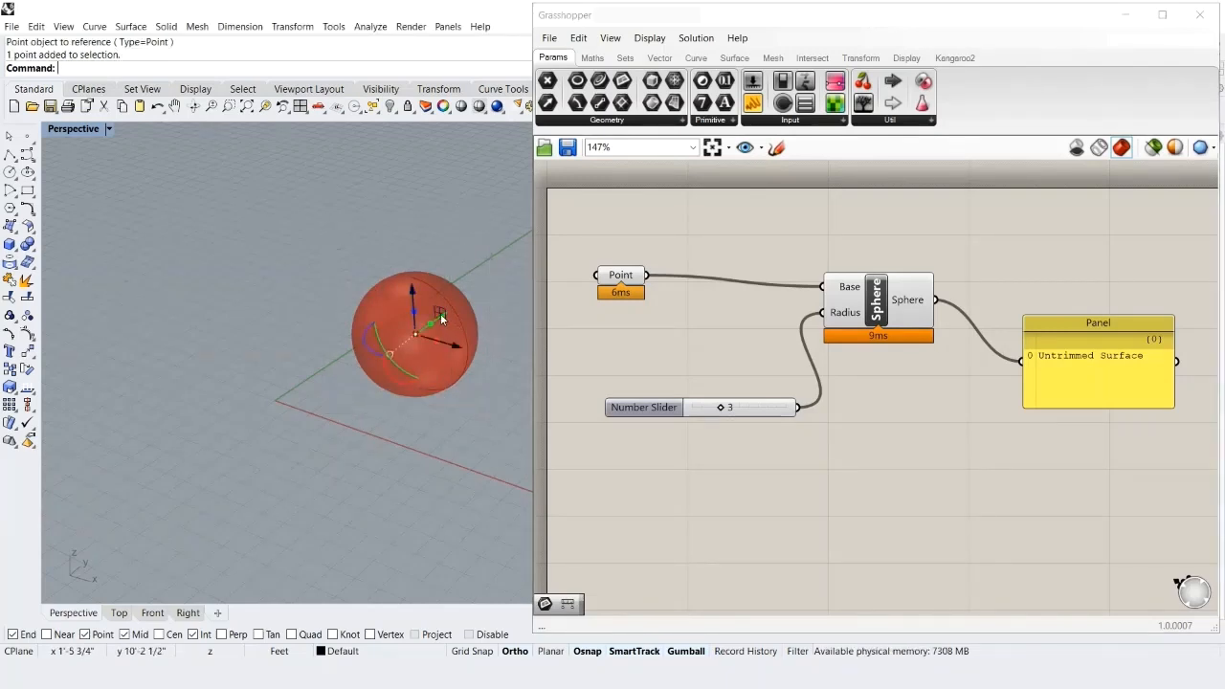
left_click_drag(441, 317, 371, 396)
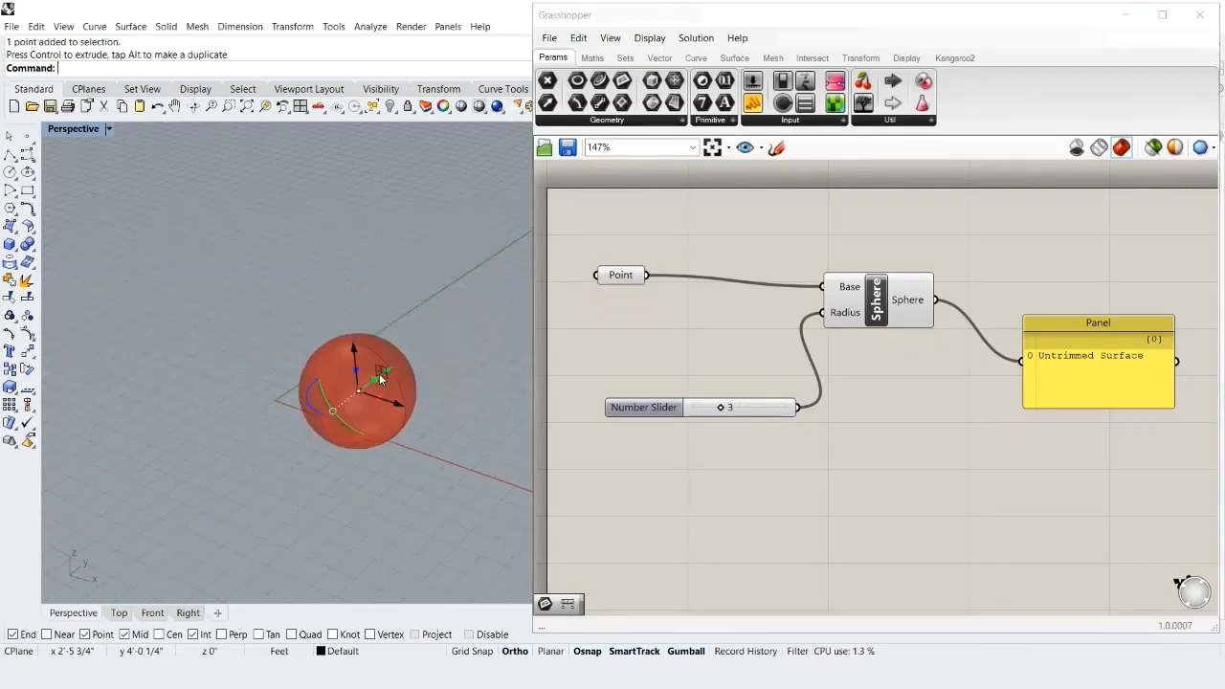
left_click_drag(451, 440, 295, 367)
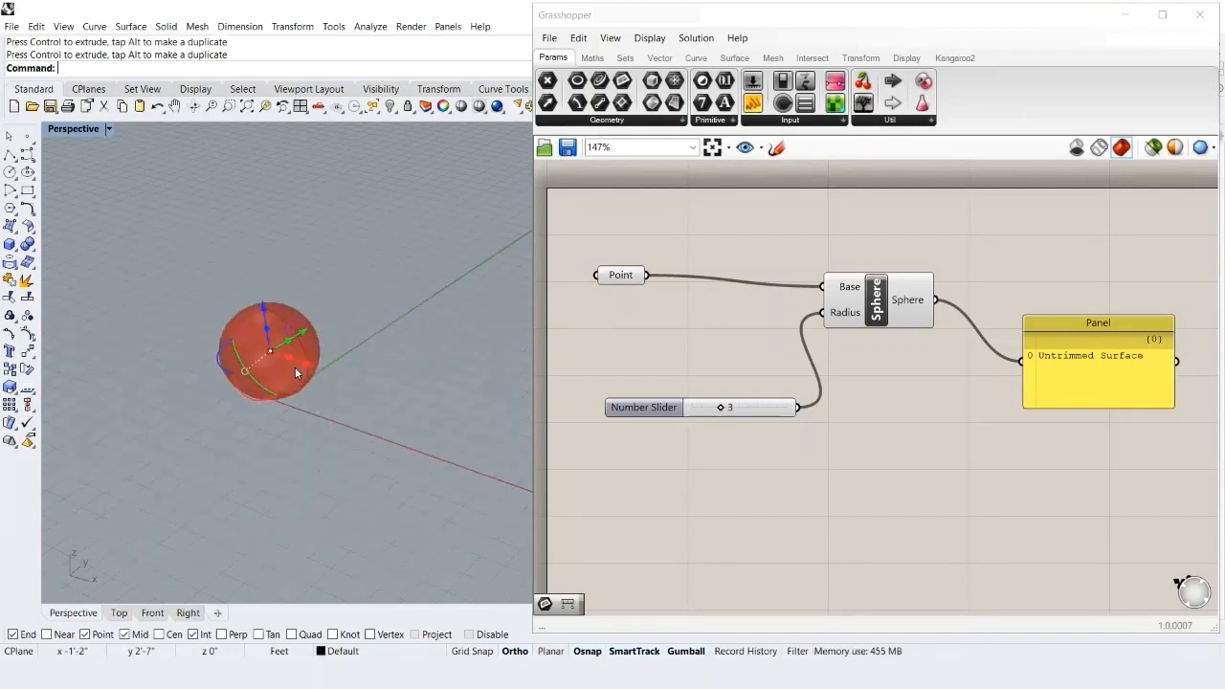
left_click(353, 376)
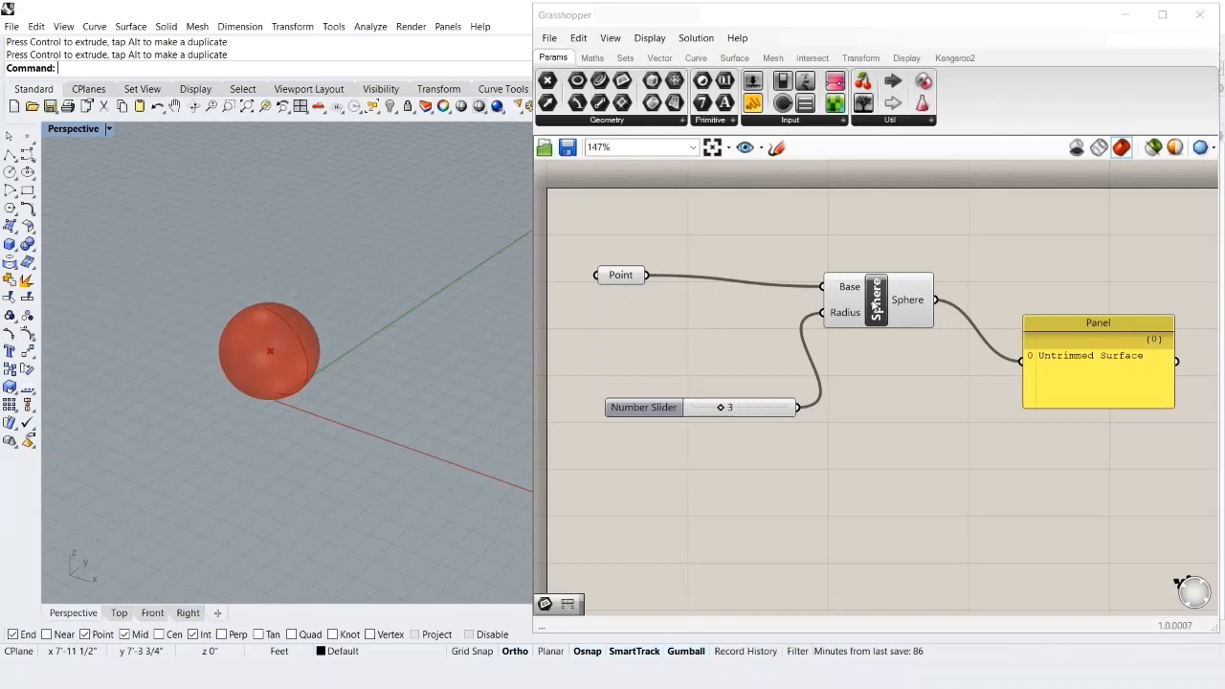
- Bake the sphere into Rhino with default attributes and drag the baked copy to the left
right_click(874, 302)
left_click(915, 364)
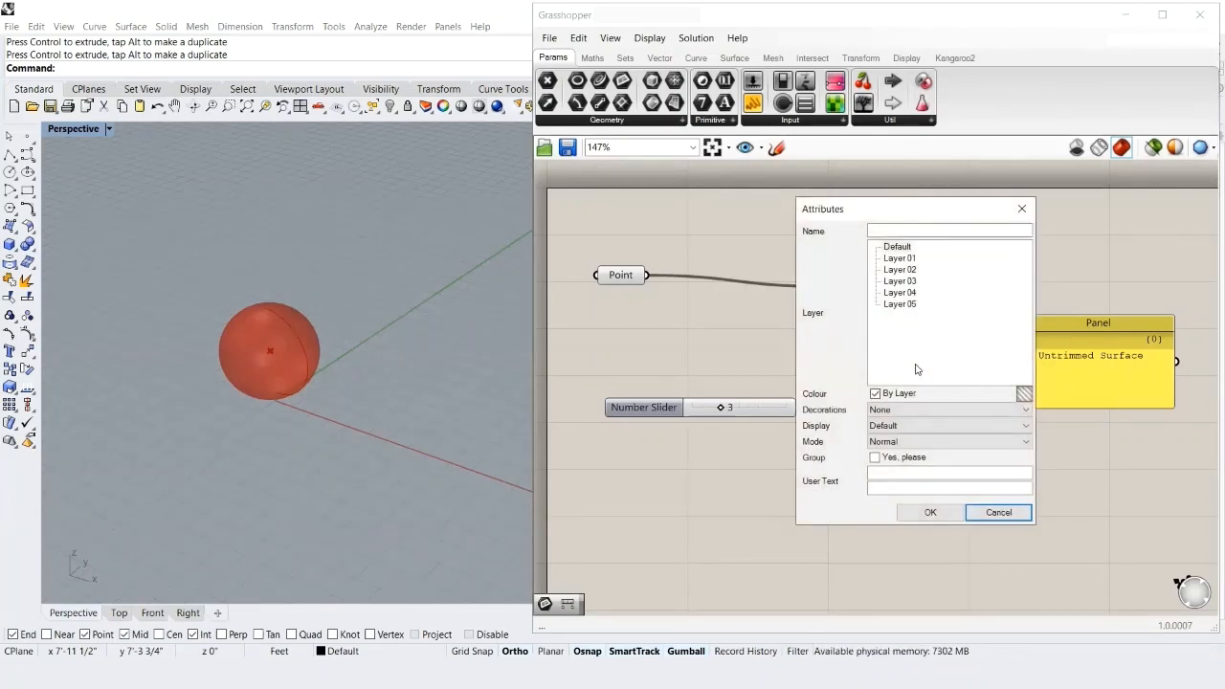
left_click(914, 512)
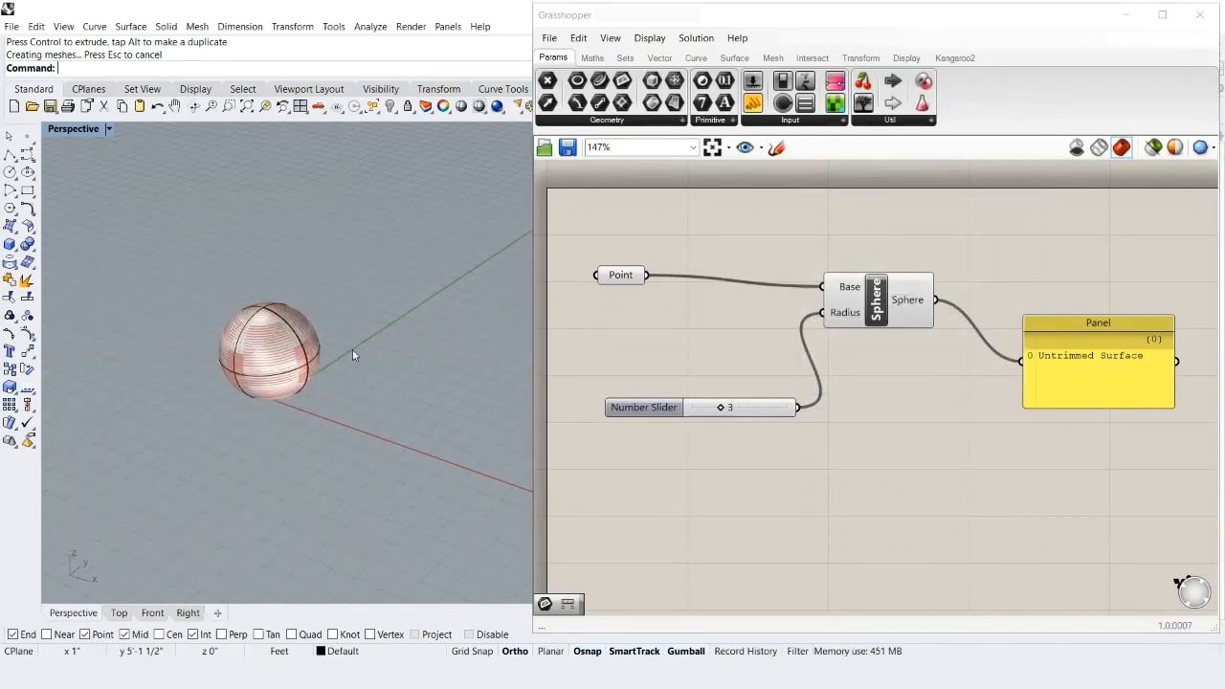
left_click(283, 352)
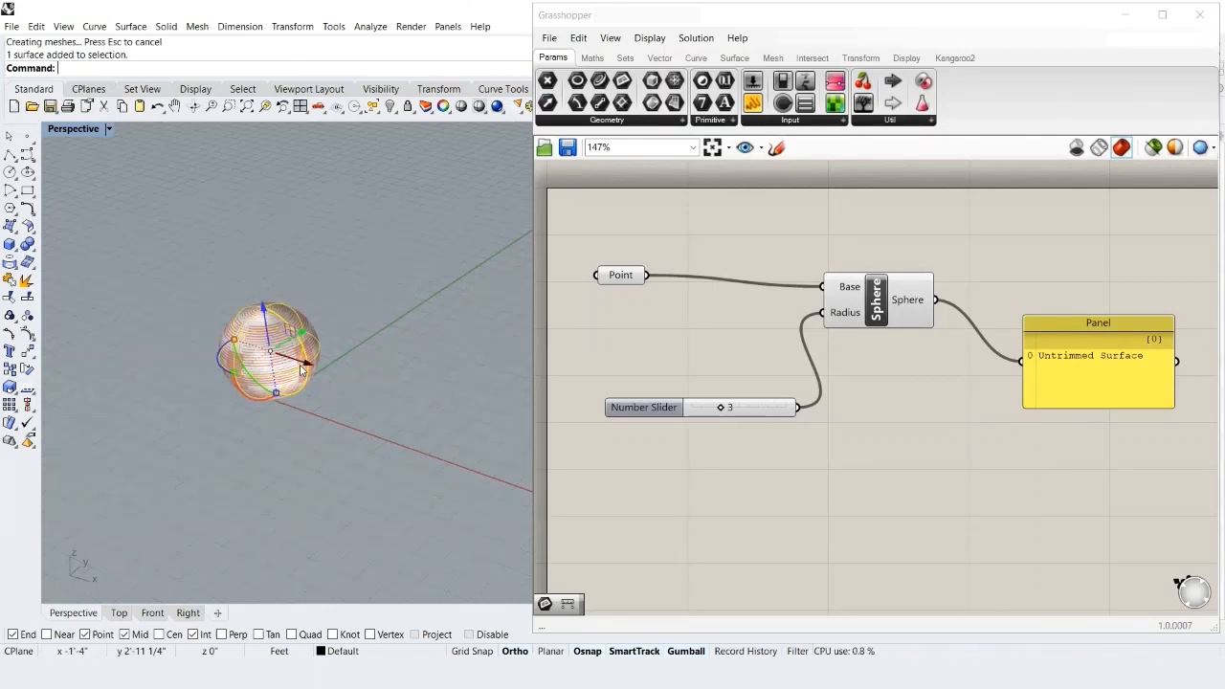
left_click_drag(283, 352, 168, 319)
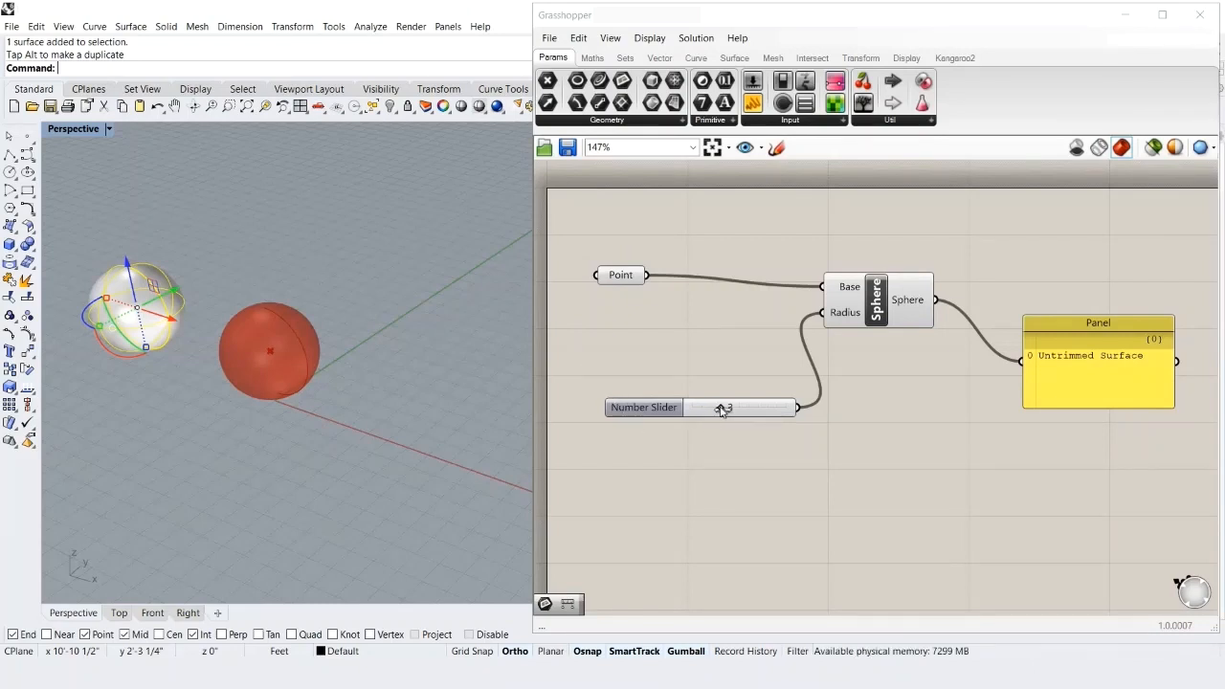
- Set the sphere radius slider to 6 and bake it into Rhino with default attributes
left_click_drag(721, 409, 746, 408)
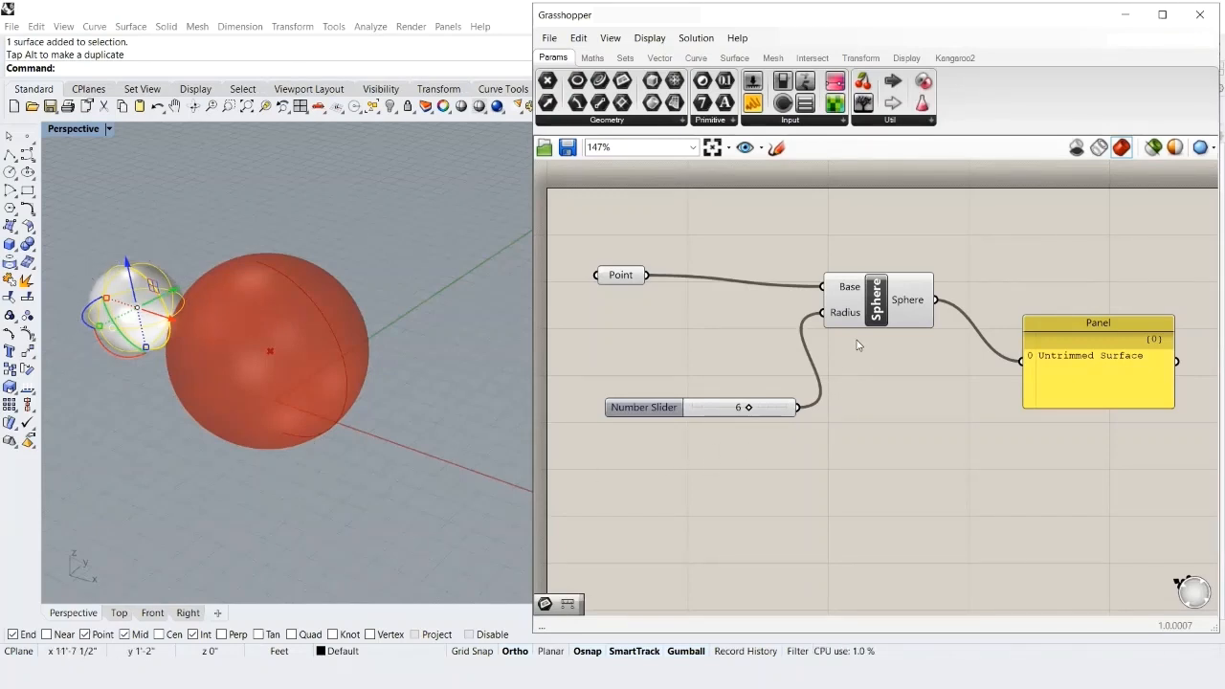
right_click(868, 313)
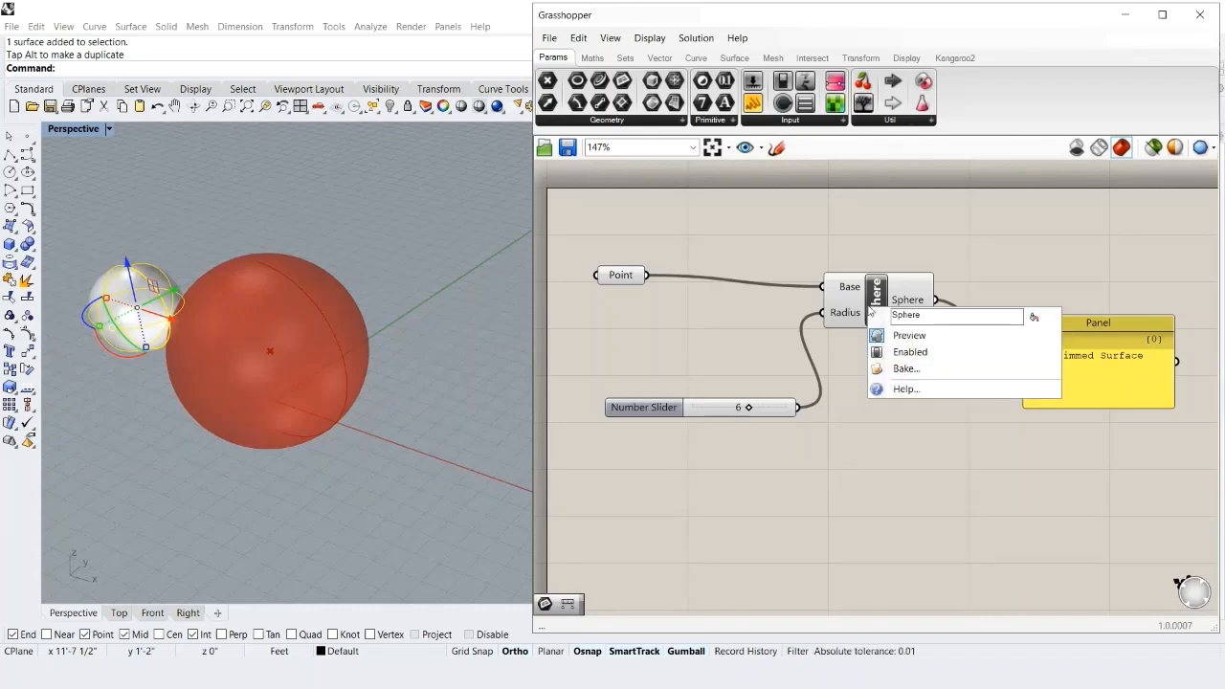
left_click(899, 369)
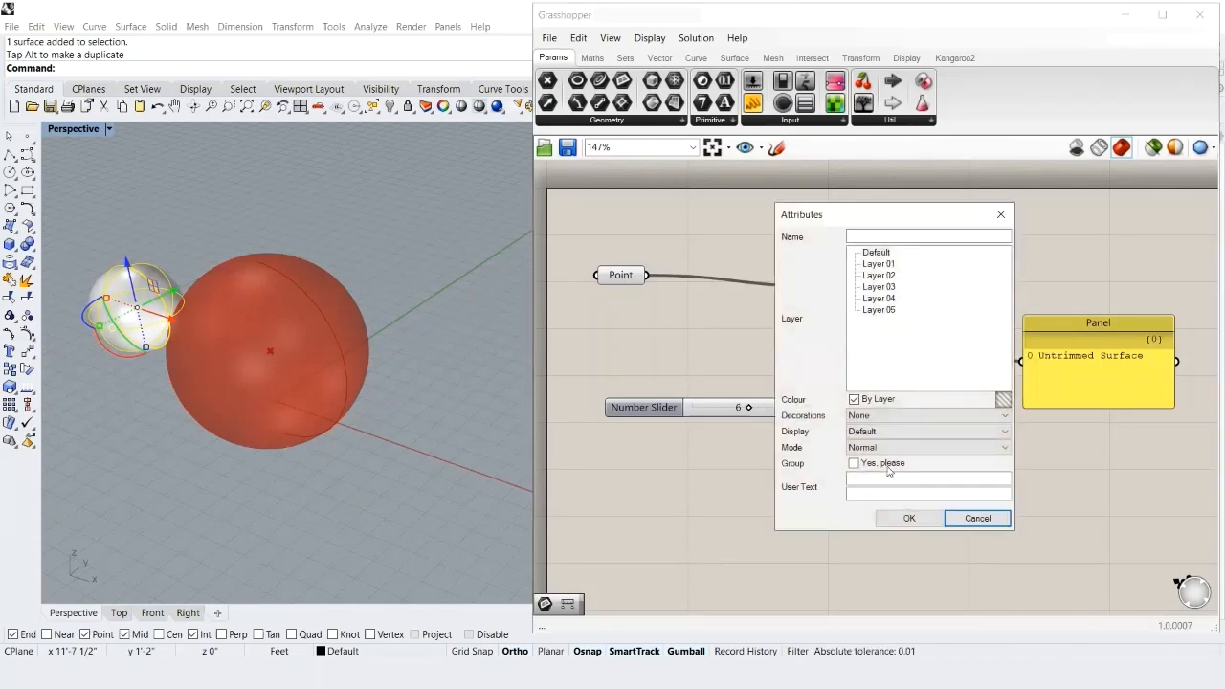
left_click(886, 519)
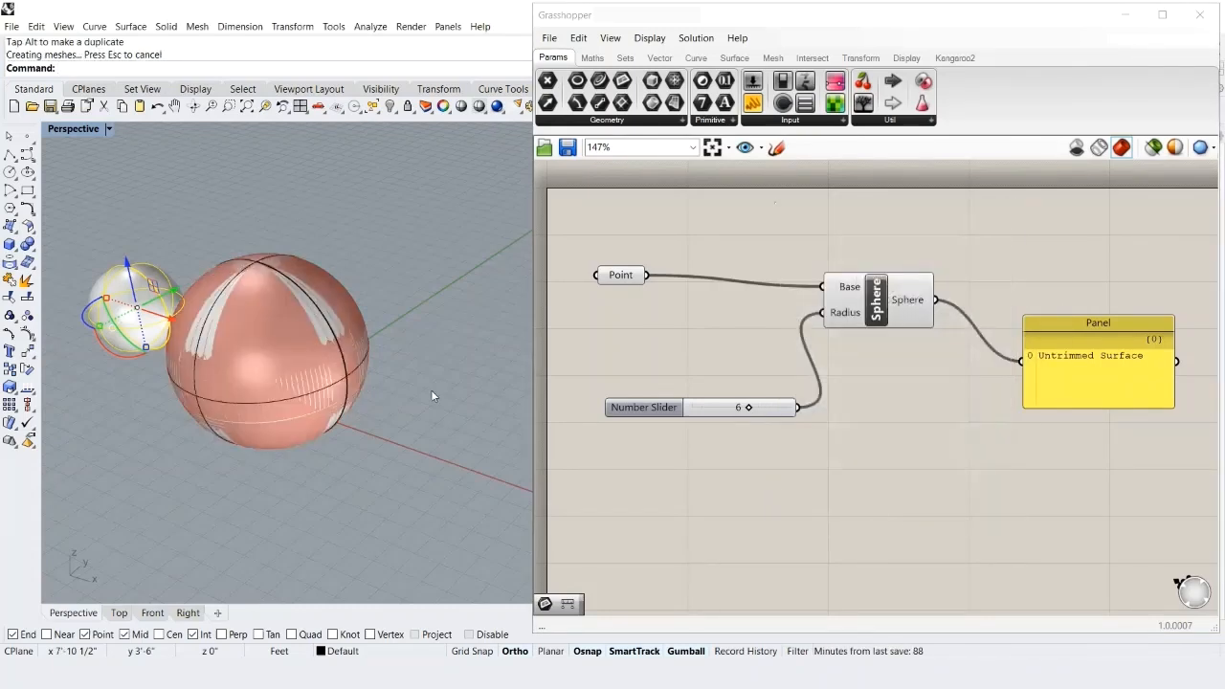
- Move the baked radius-6 sphere up and to the right, then set the slider radius to 2
left_click(265, 319)
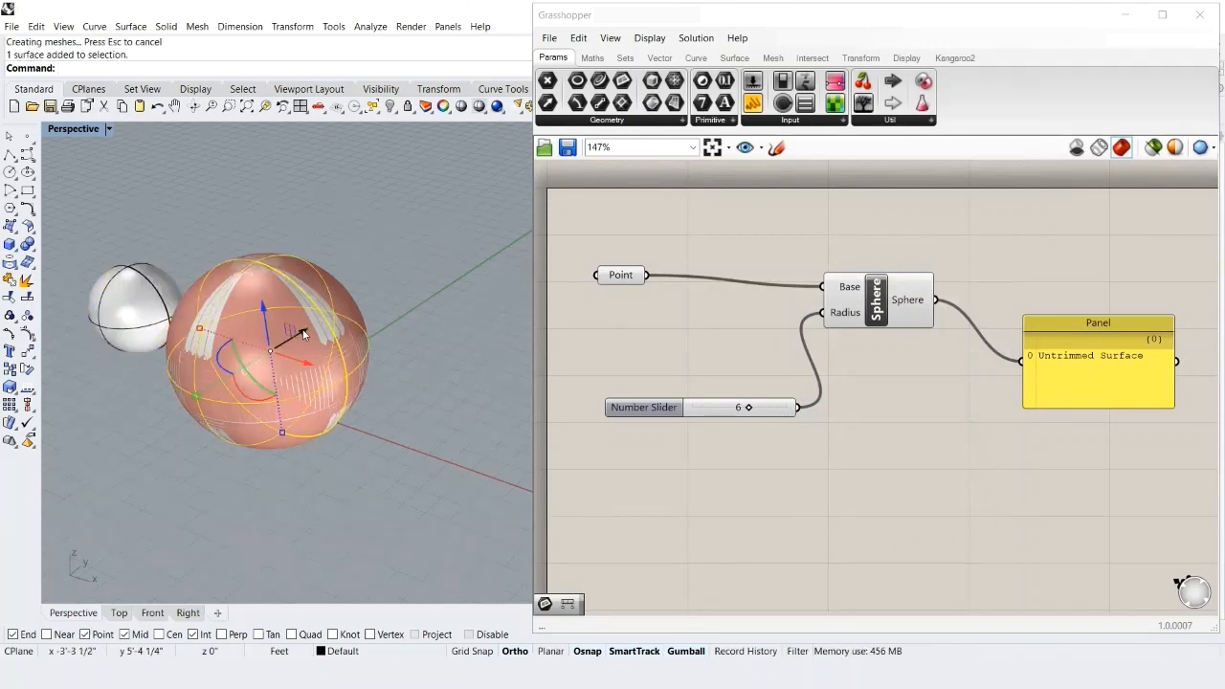
left_click_drag(302, 333, 492, 217)
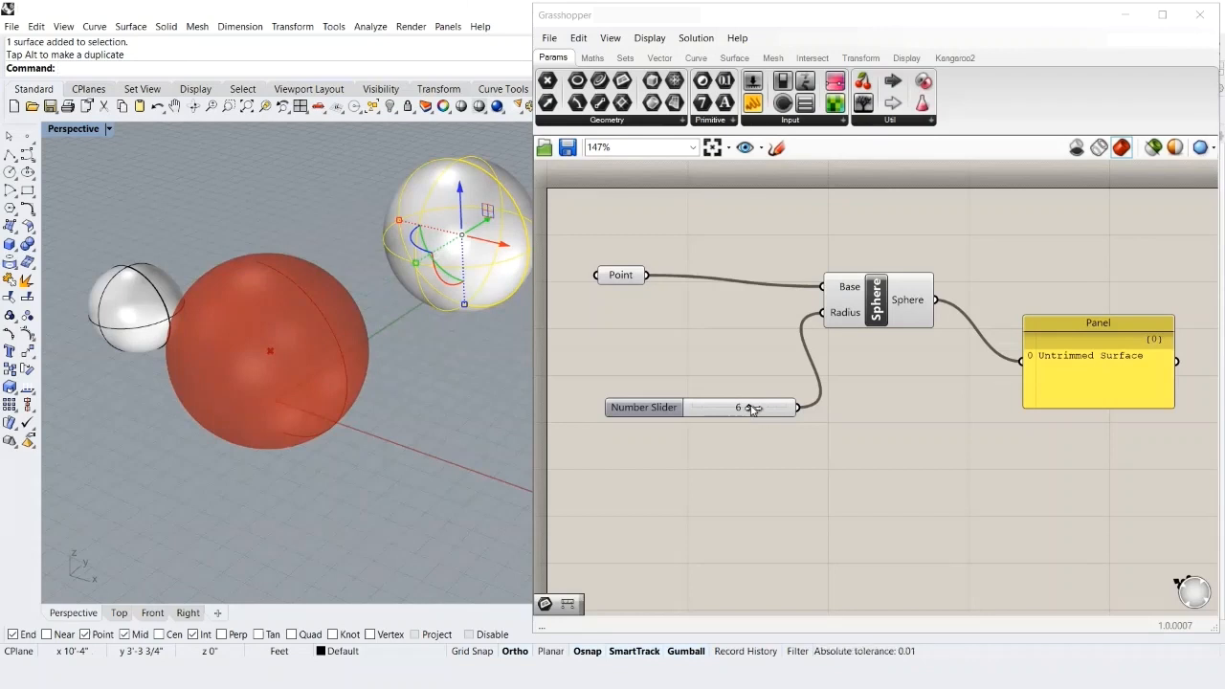
left_click_drag(753, 409, 711, 407)
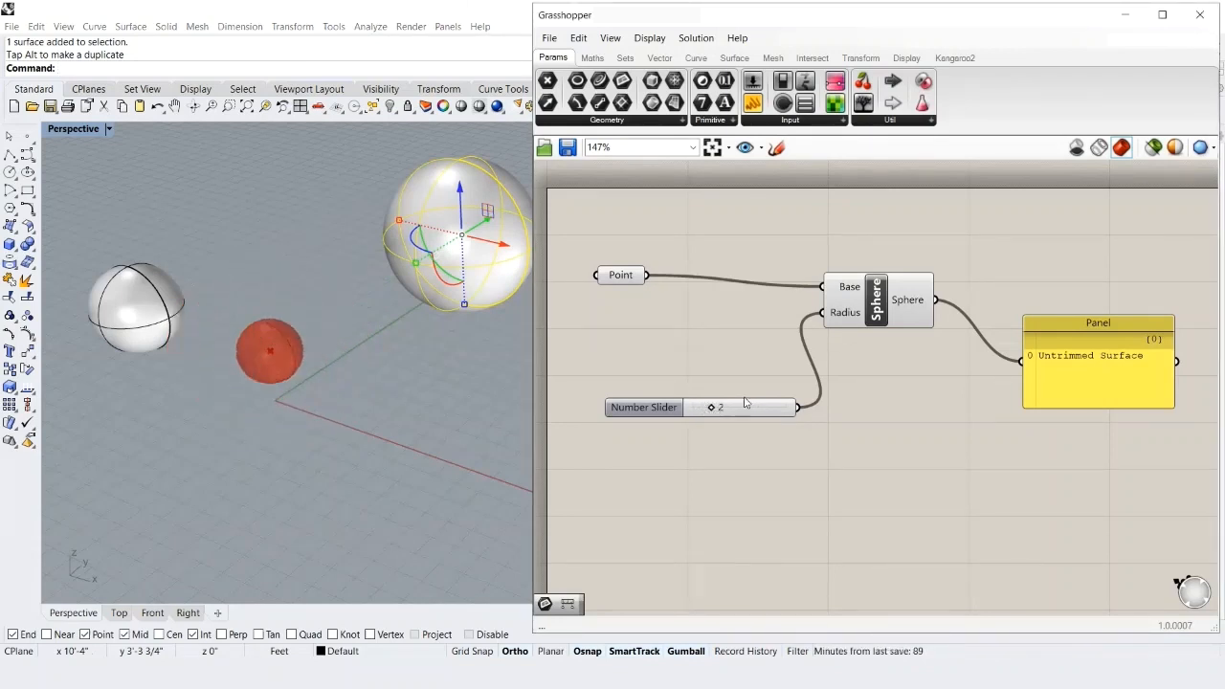
- Bake the radius-2 sphere into Rhino with default attributes
right_click(875, 306)
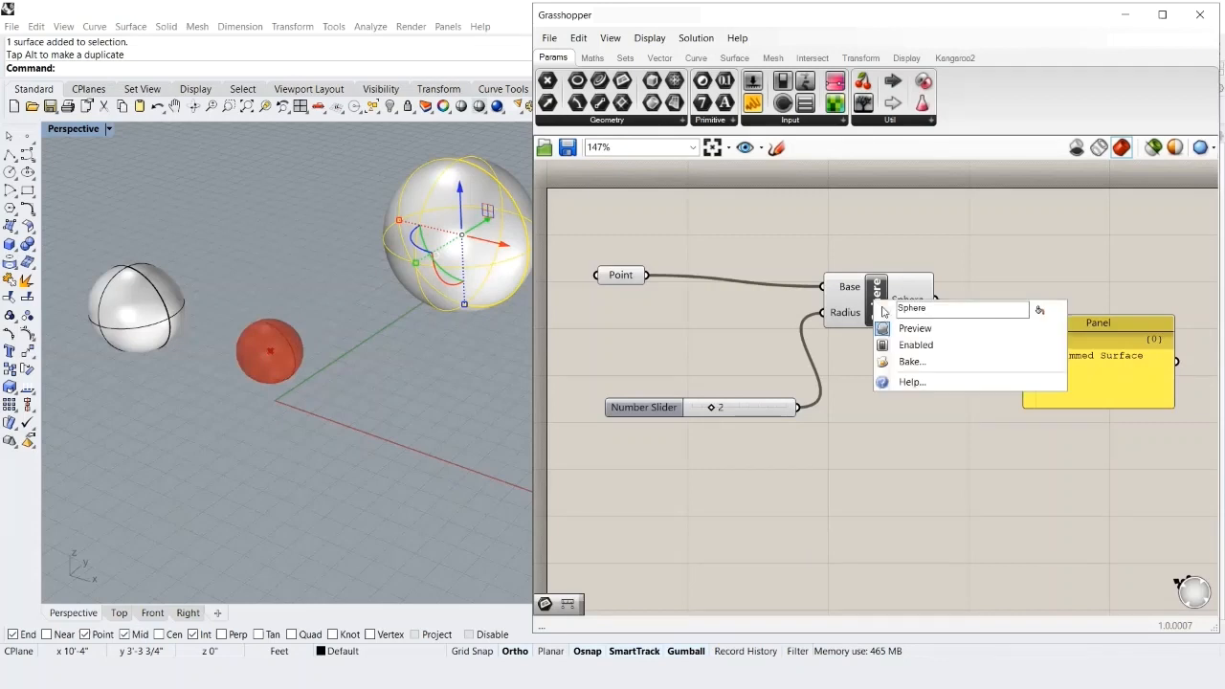
left_click(910, 362)
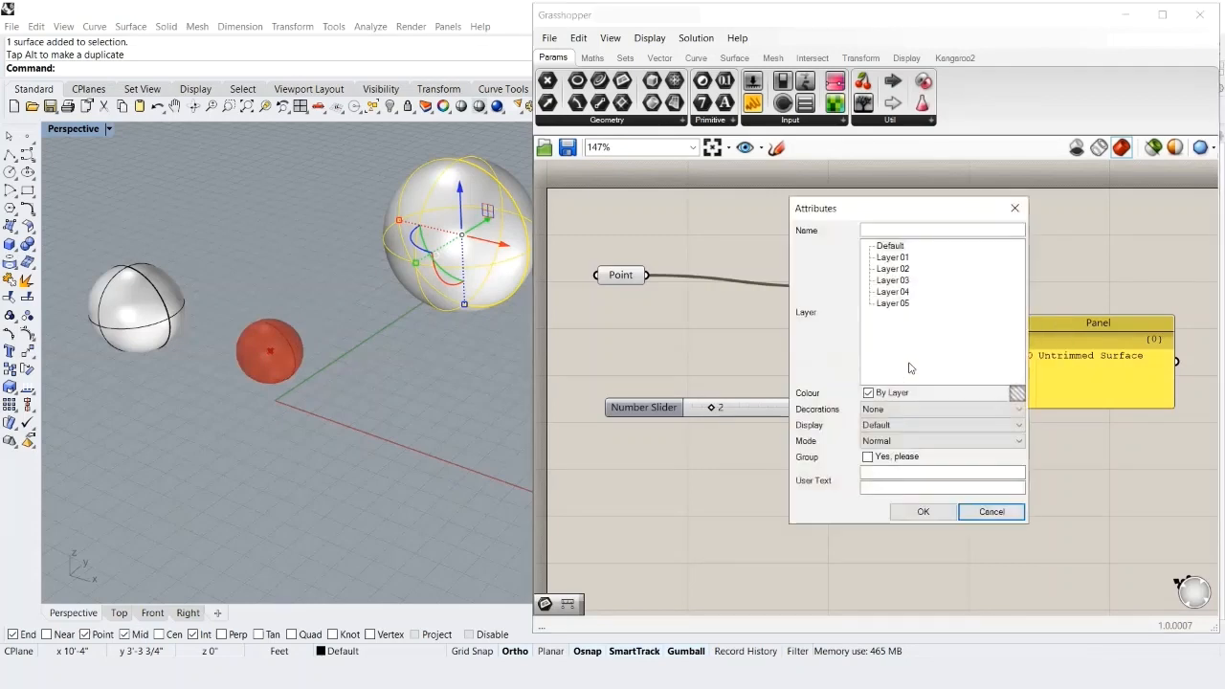
left_click(923, 512)
- Move the small baked sphere down-left, deselect it, and box-select all definition components
left_click(287, 353)
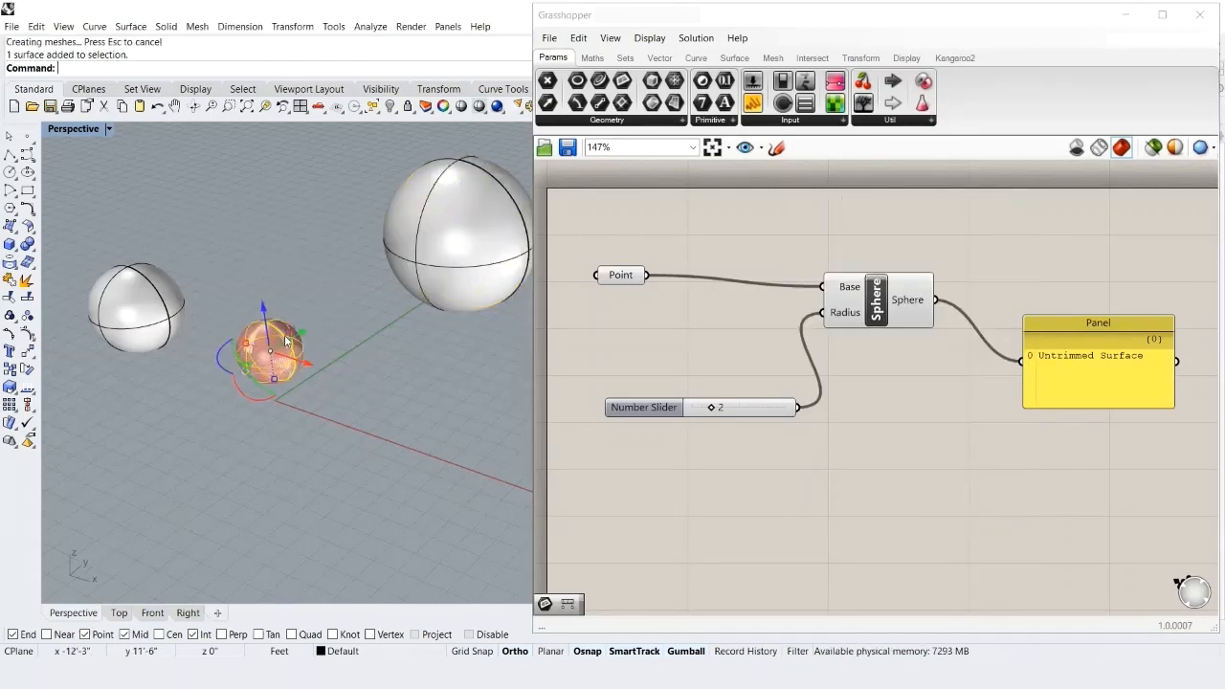
left_click_drag(302, 332, 148, 425)
scroll(361, 332, "down", 3)
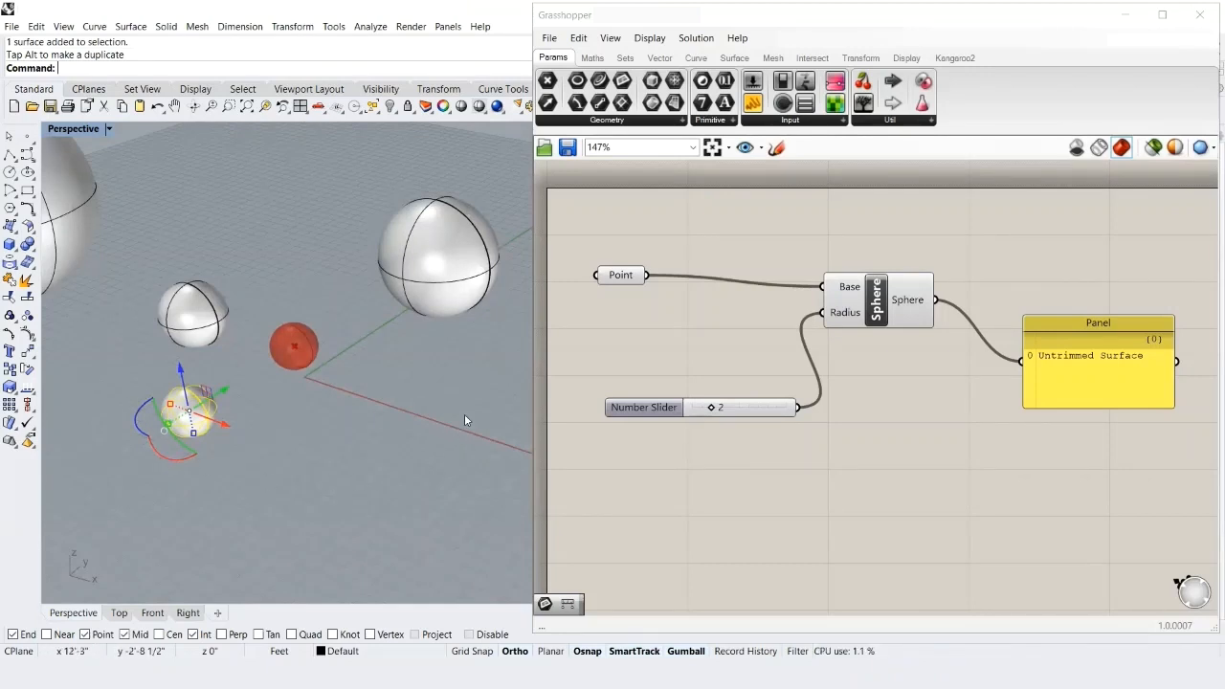
key("Escape")
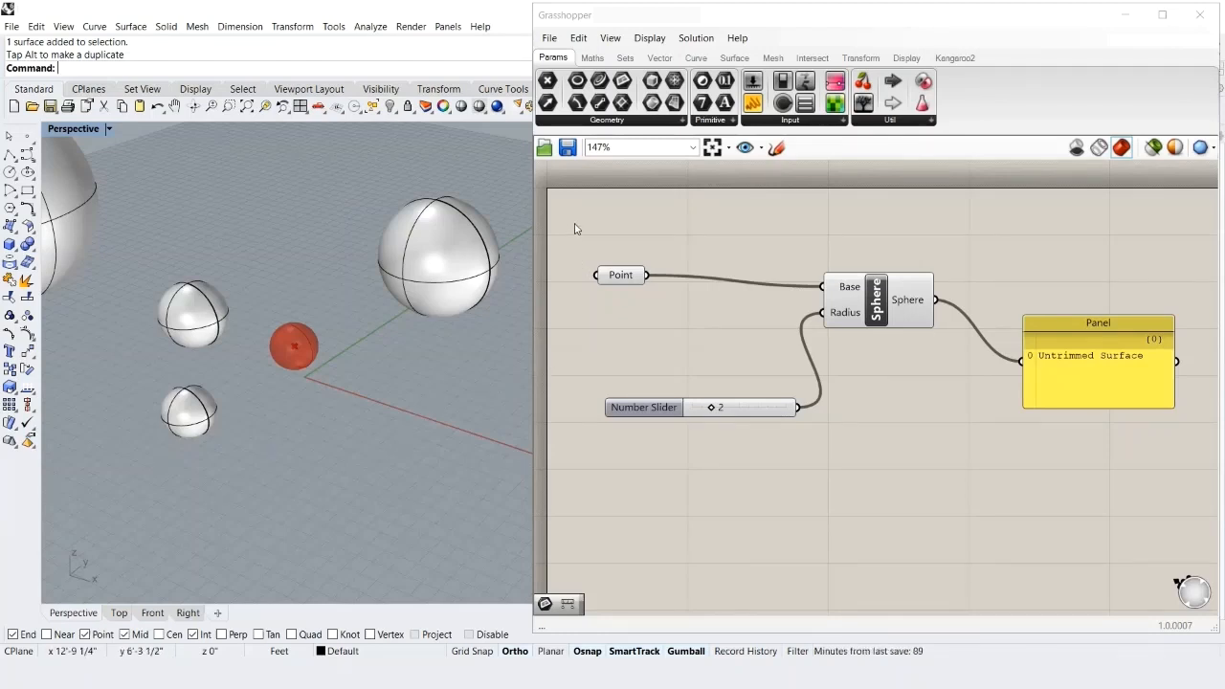
left_click_drag(574, 224, 1207, 492)
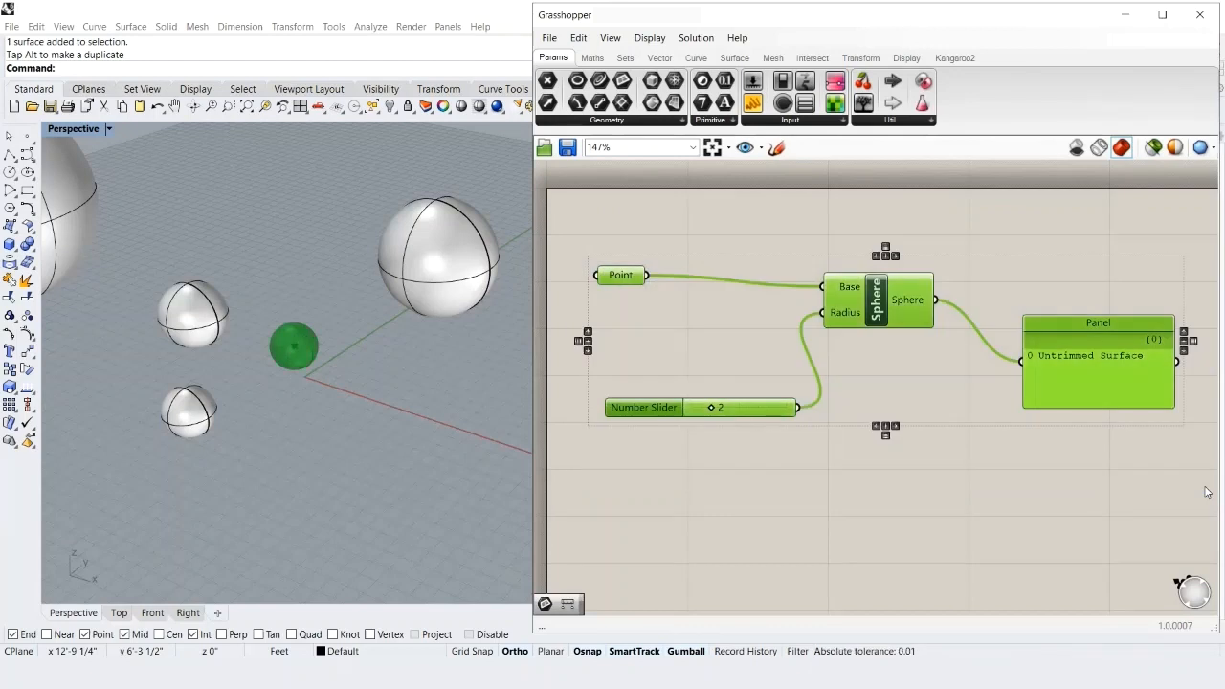
- Turn Preview Off for all selected Grasshopper components, then clear the selection
right_click(880, 365)
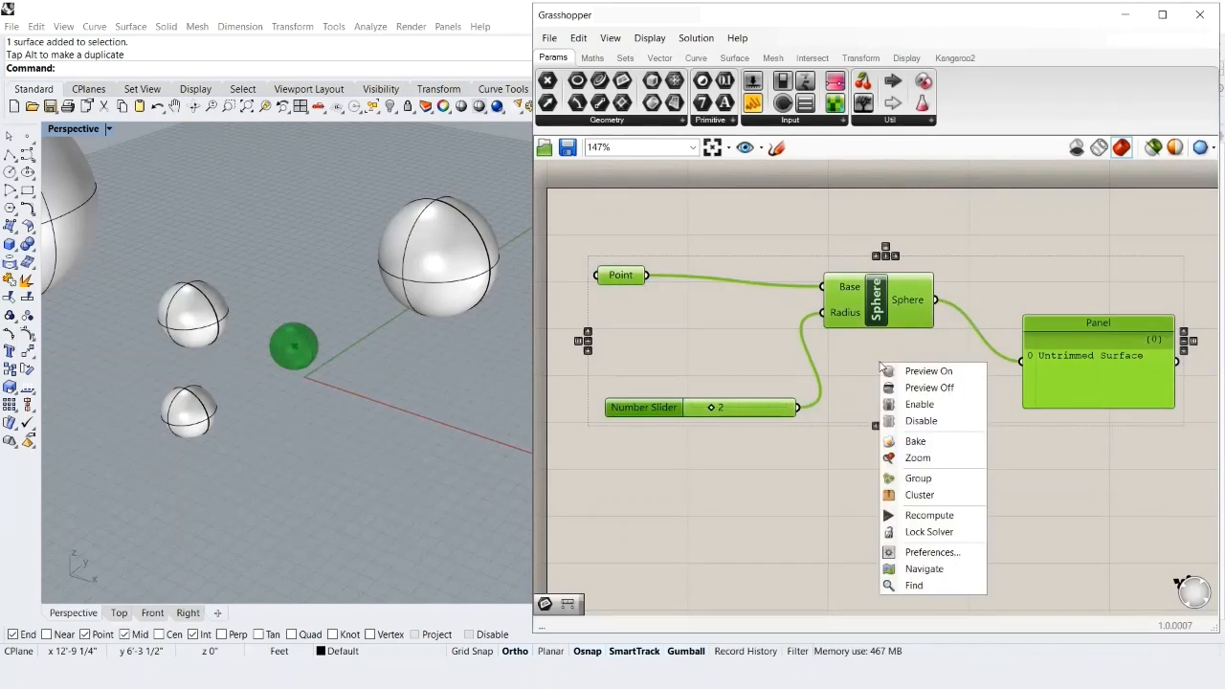
left_click(944, 387)
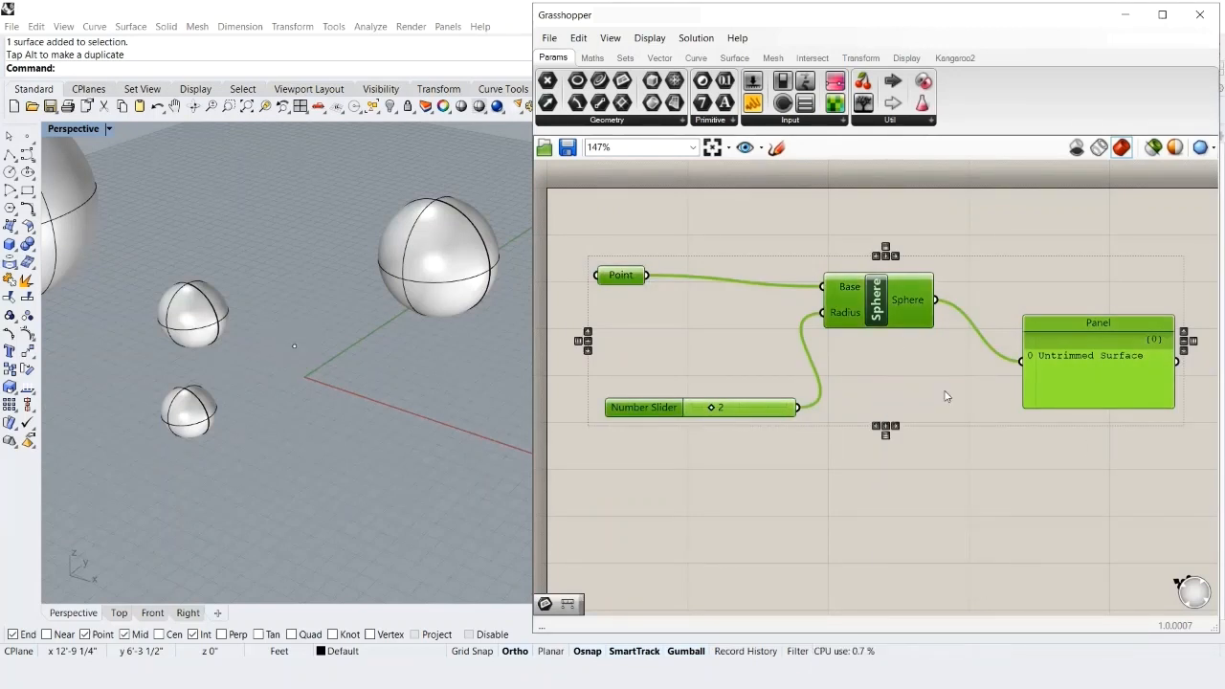
left_click(947, 460)
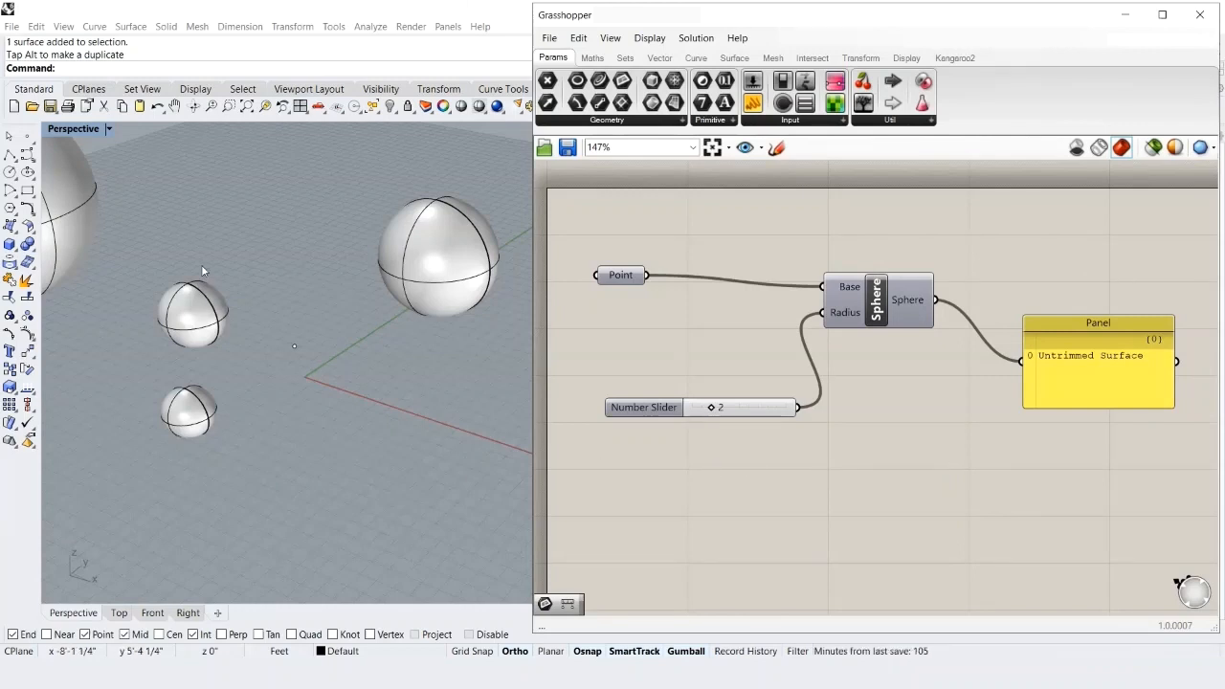
- Save the Rhino model holding the three baked spheres, then bring up Grasshopper's File menu
left_click(11, 26)
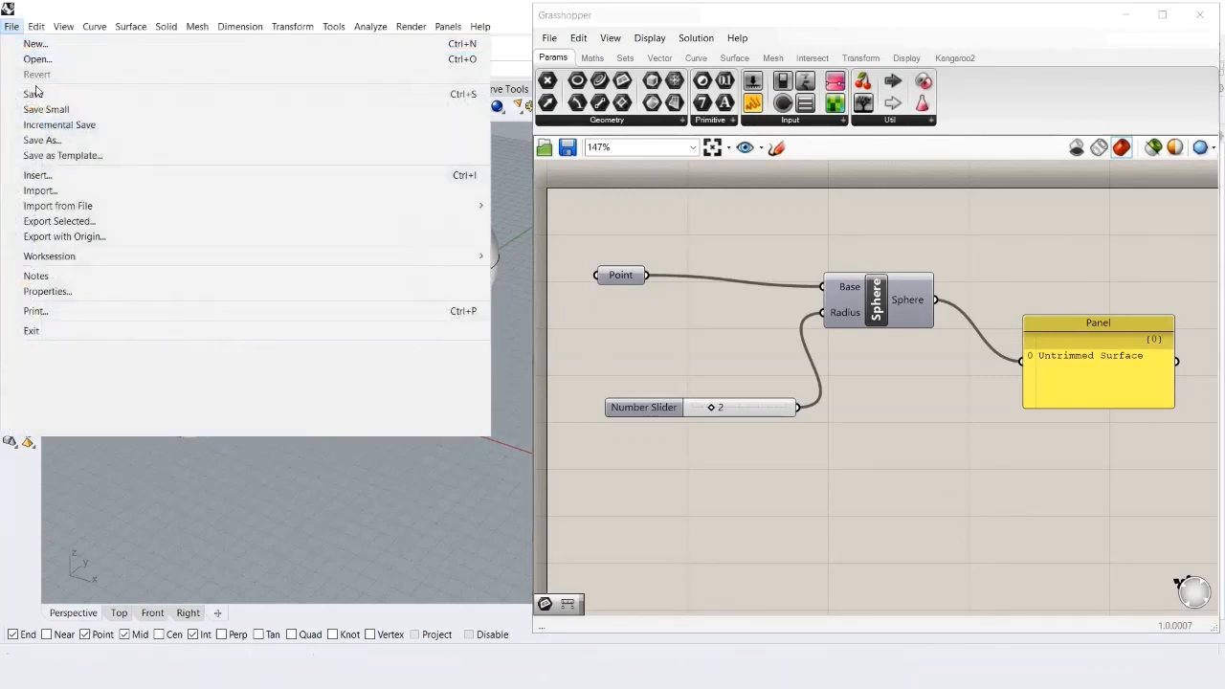
left_click(41, 93)
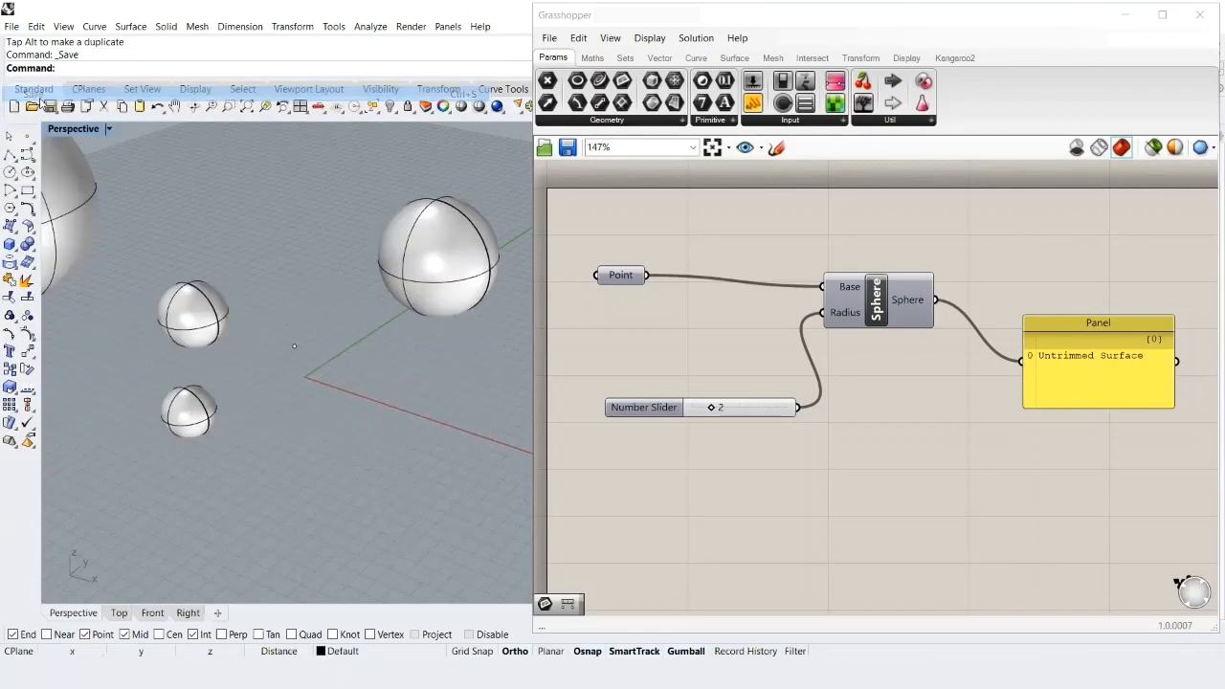
left_click(551, 38)
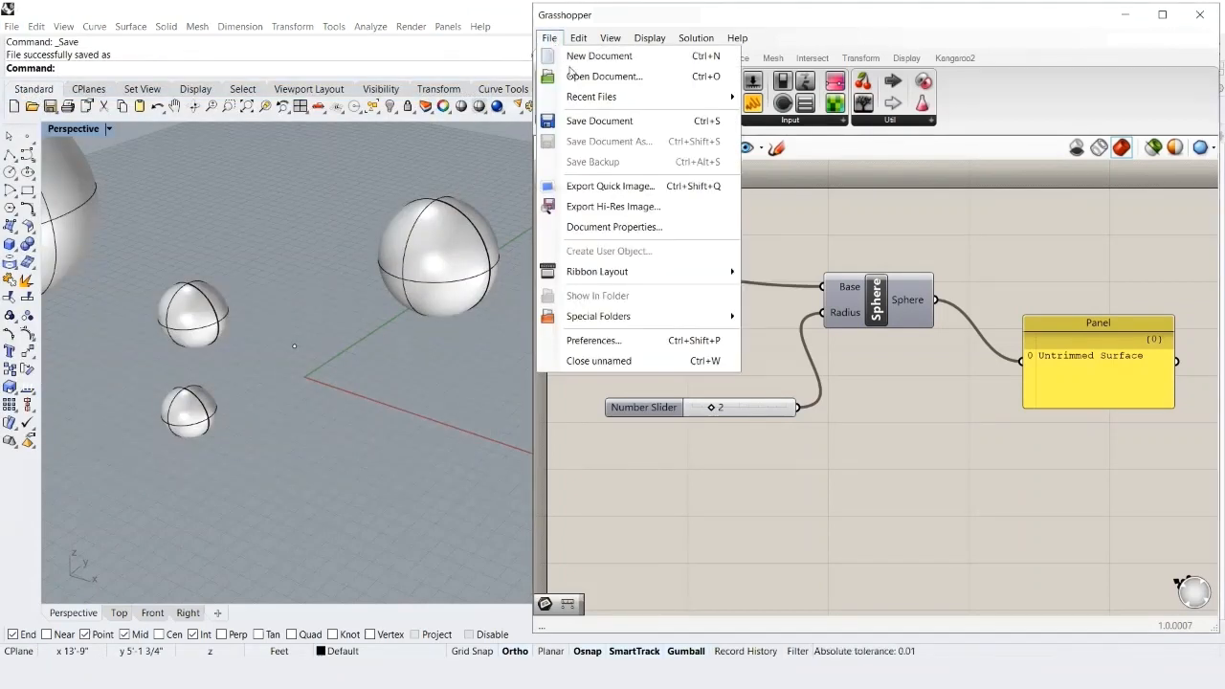